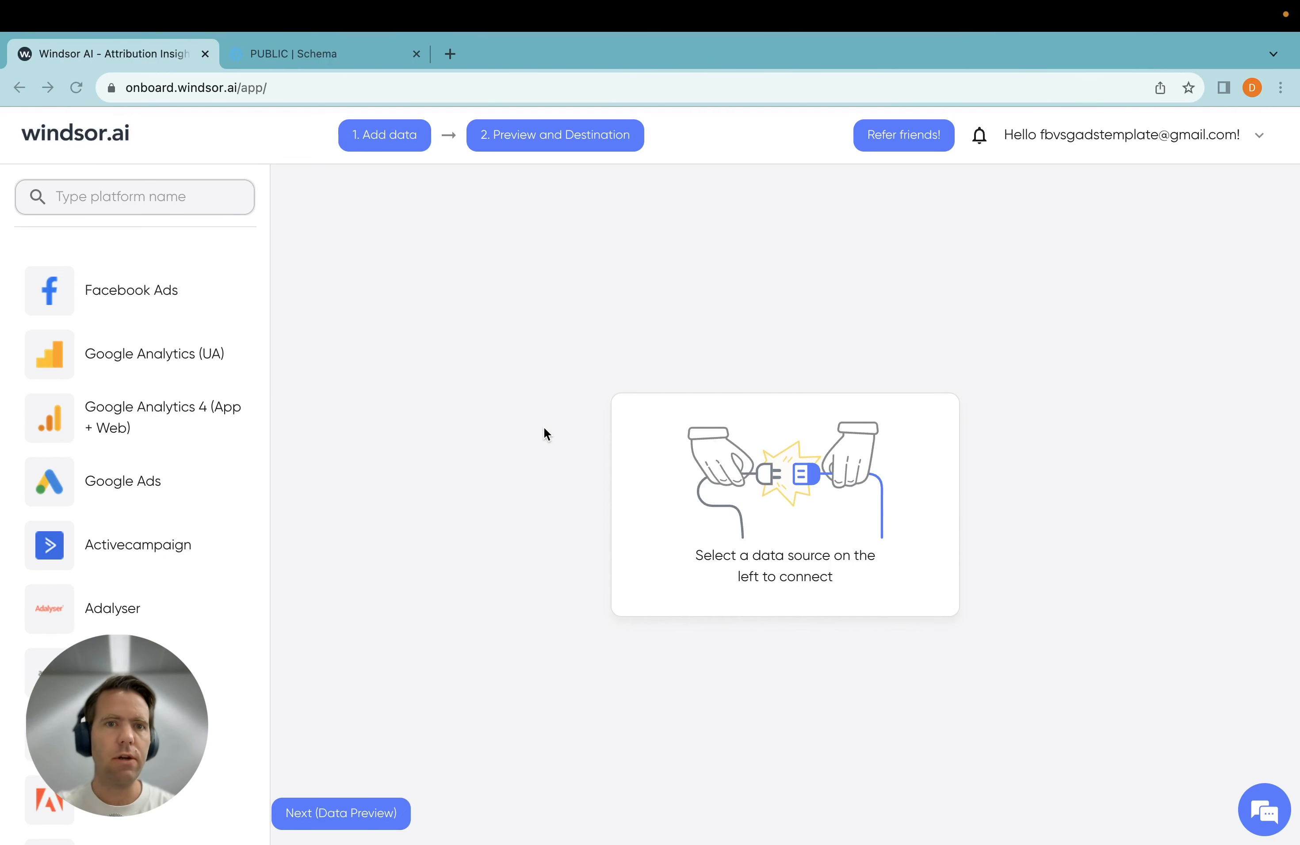
Search the data sources for "goog" and open the Google Ads connection
{"action": "left_click", "coordinate": [218, 200]}
{"action": "type", "text": "goog"}
{"action": "left_click", "coordinate": [175, 421]}
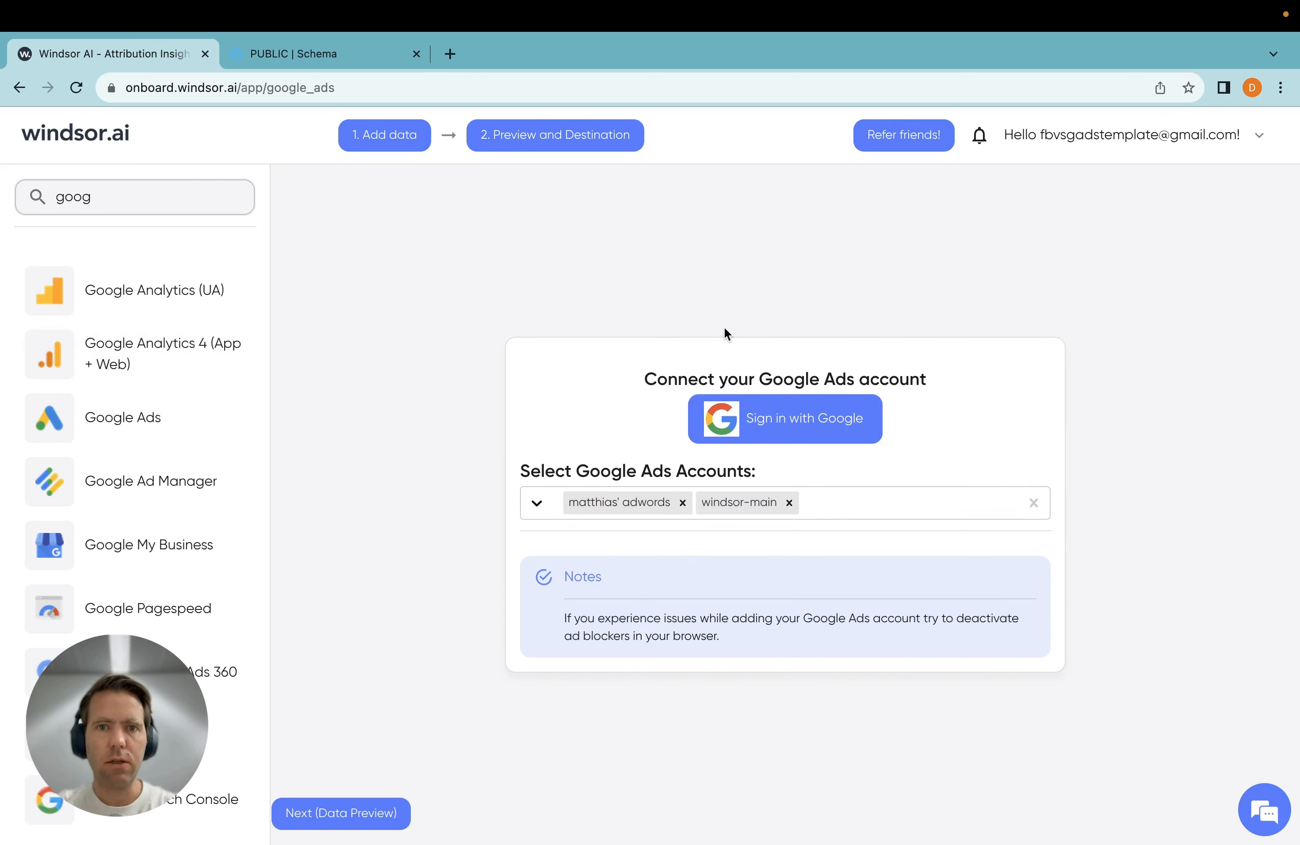
Go through the Google sign-in for the Google Ads connection and check the list of selectable ad accounts
{"action": "left_click", "coordinate": [809, 432]}
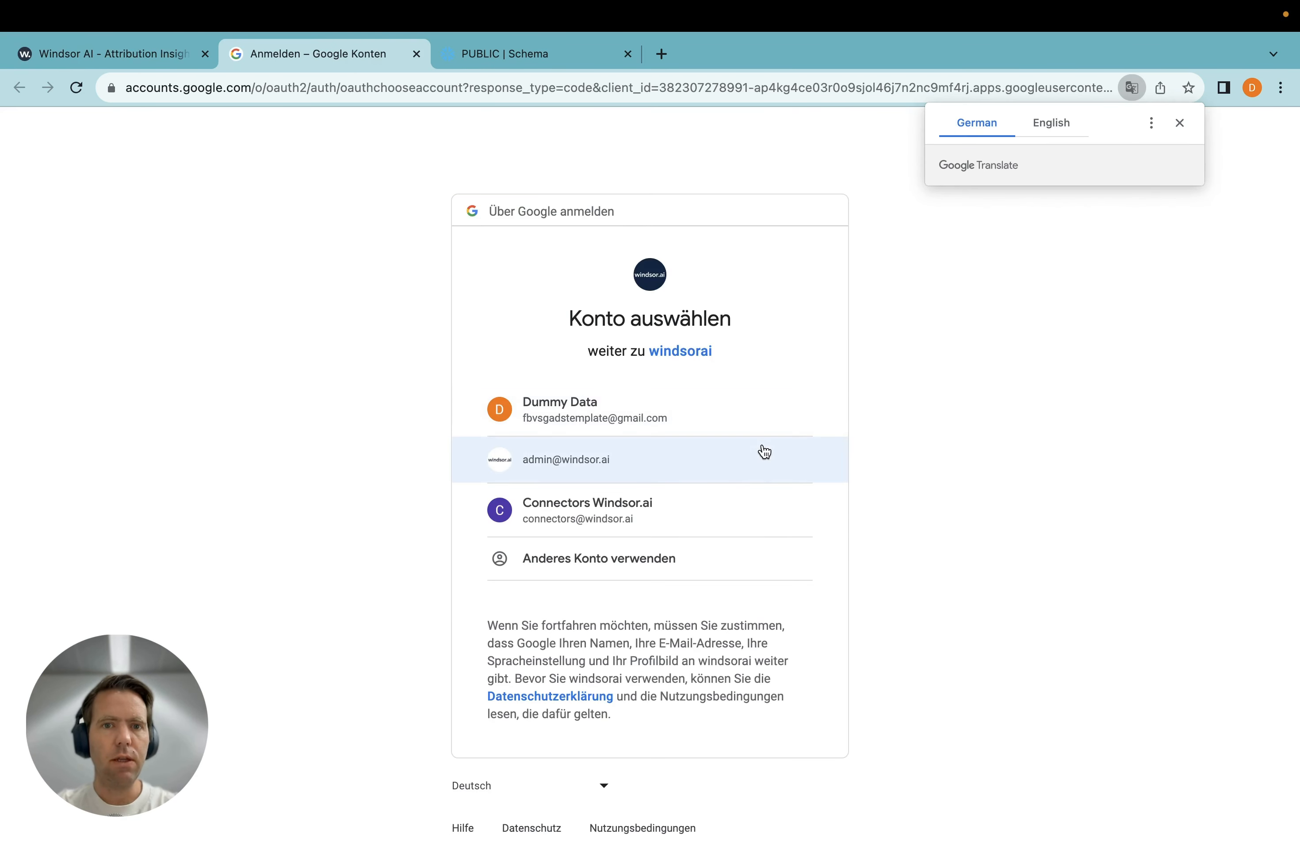
{"action": "left_click", "coordinate": [763, 446]}
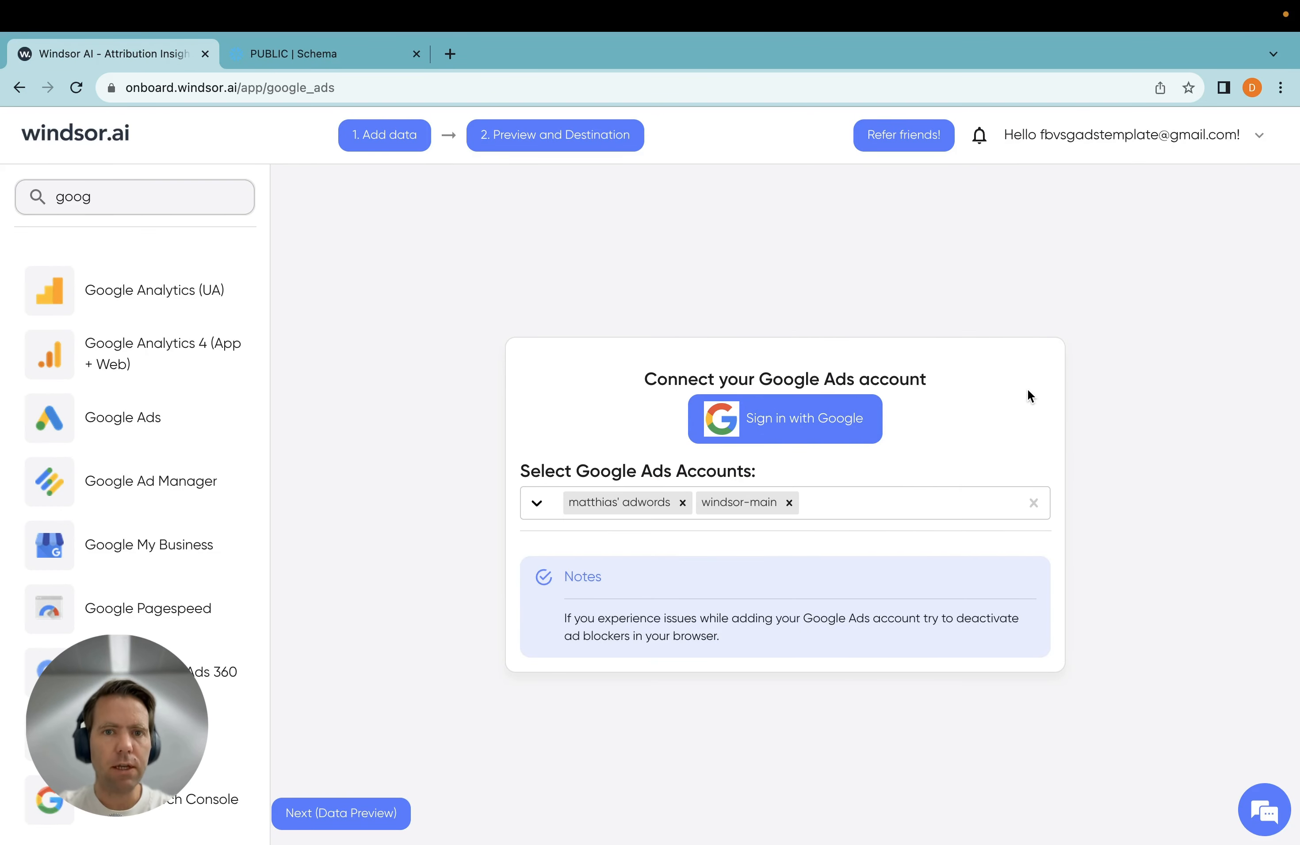
{"action": "left_click", "coordinate": [880, 514]}
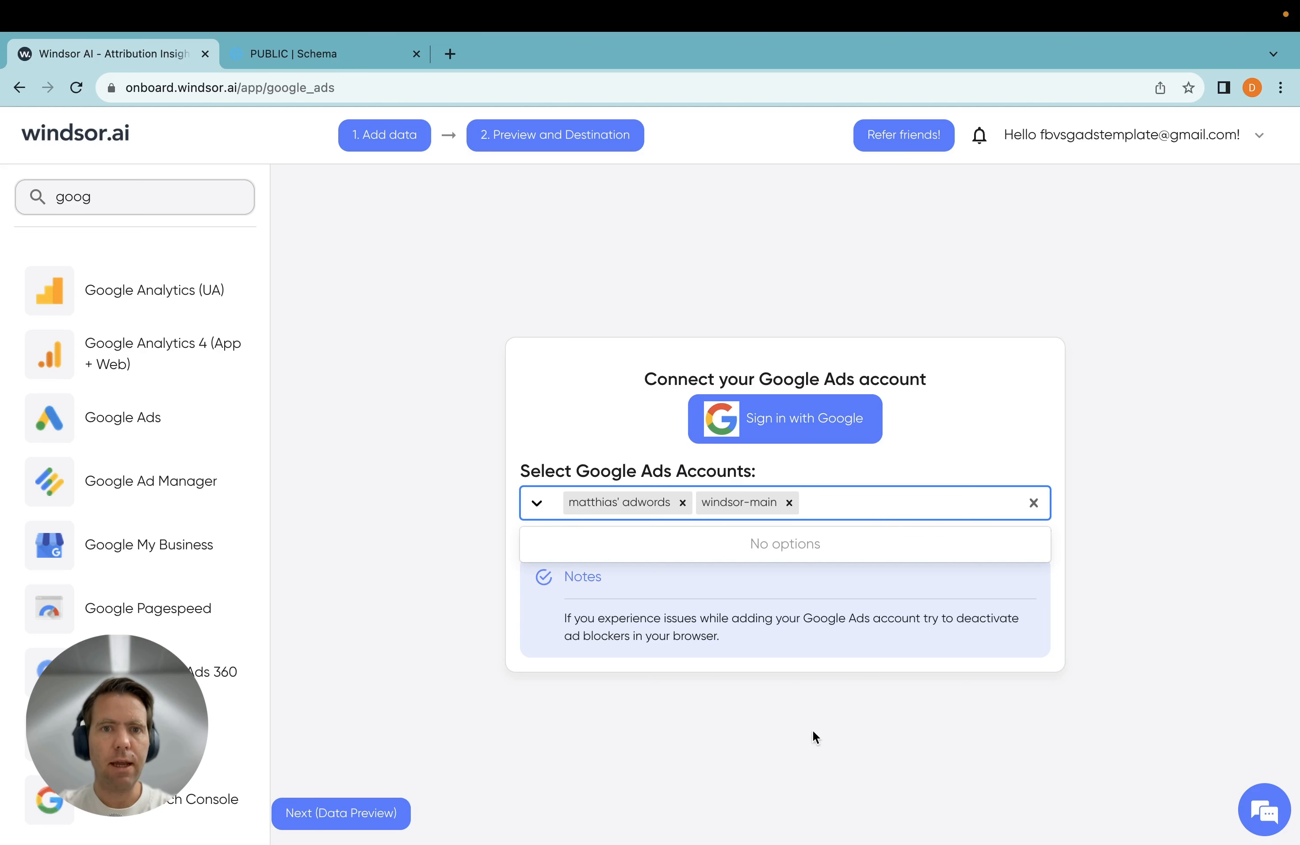
{"action": "left_click", "coordinate": [939, 471]}
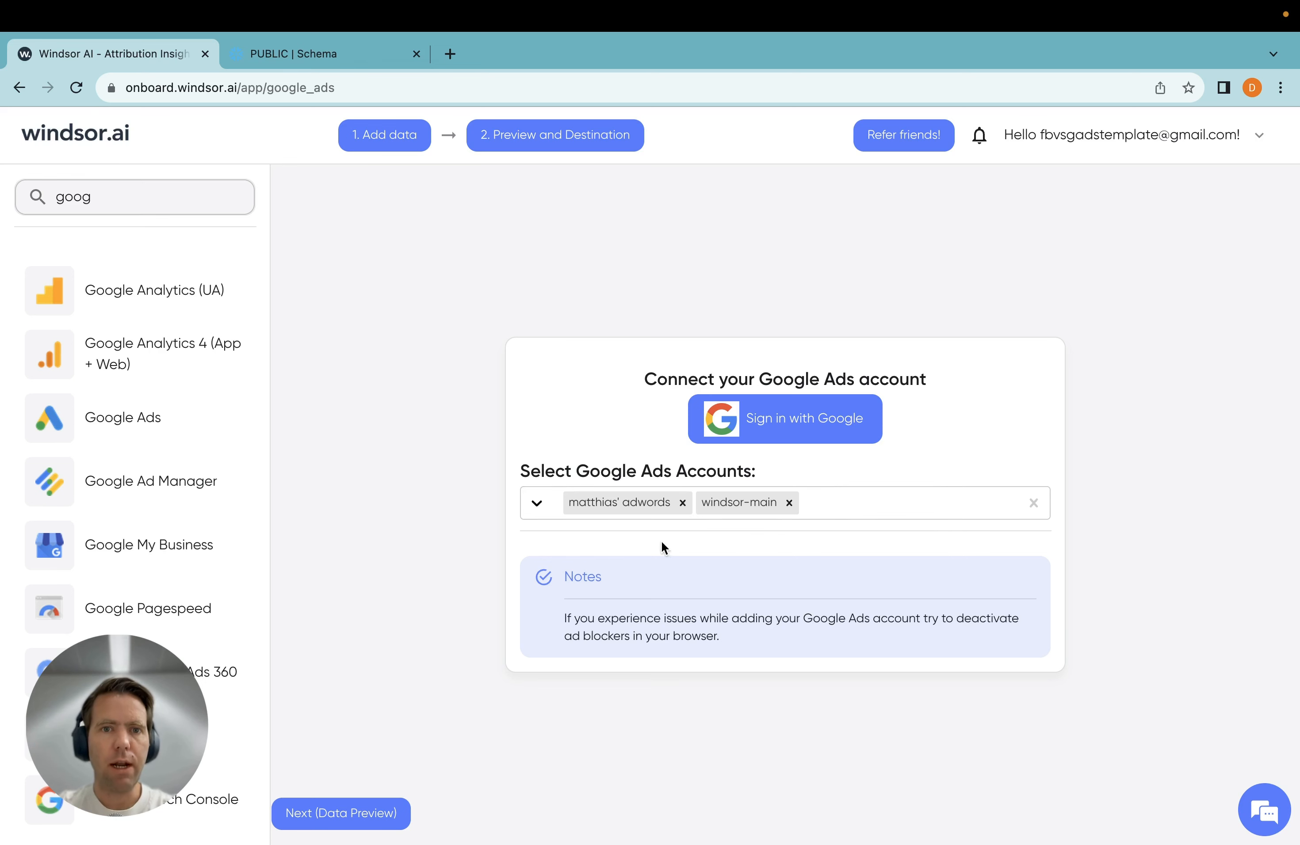
Set the data source to google_ads in the data preview and load the data
{"action": "left_click", "coordinate": [566, 137]}
{"action": "left_click", "coordinate": [1007, 325]}
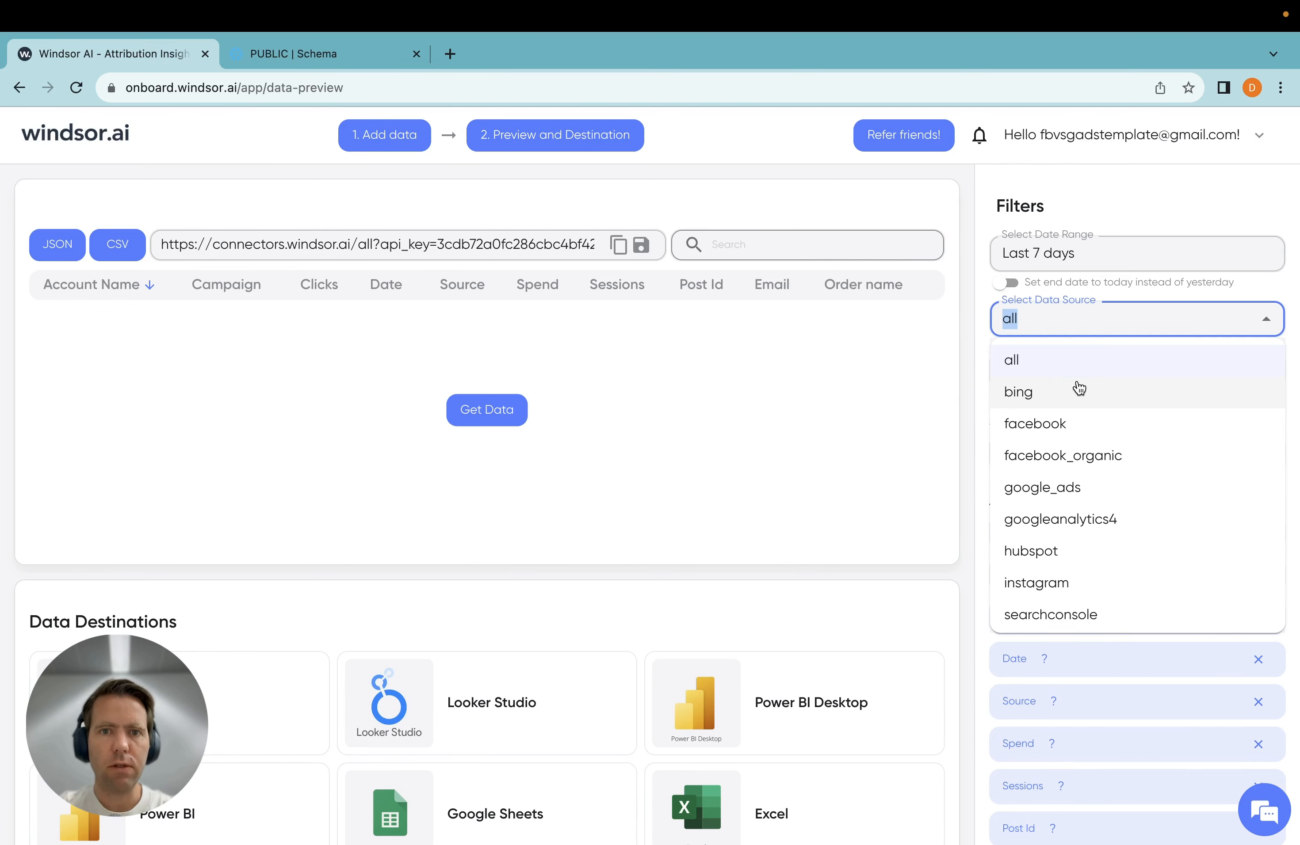
{"action": "left_click", "coordinate": [1079, 489]}
{"action": "left_click", "coordinate": [519, 407]}
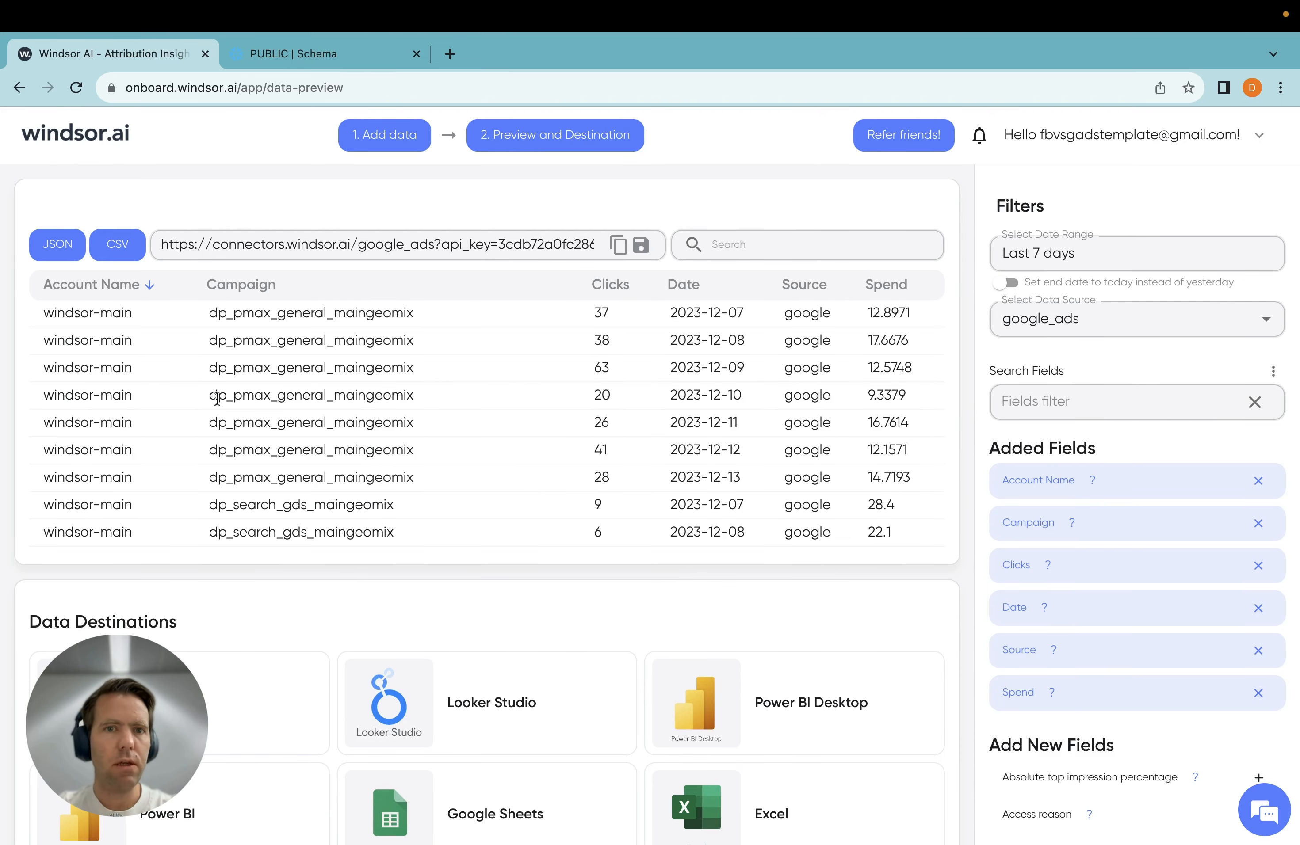
Find the Impressions field by filtering for "impressions" and add it to the query
{"action": "left_click", "coordinate": [1033, 387]}
{"action": "type", "text": "impressions"}
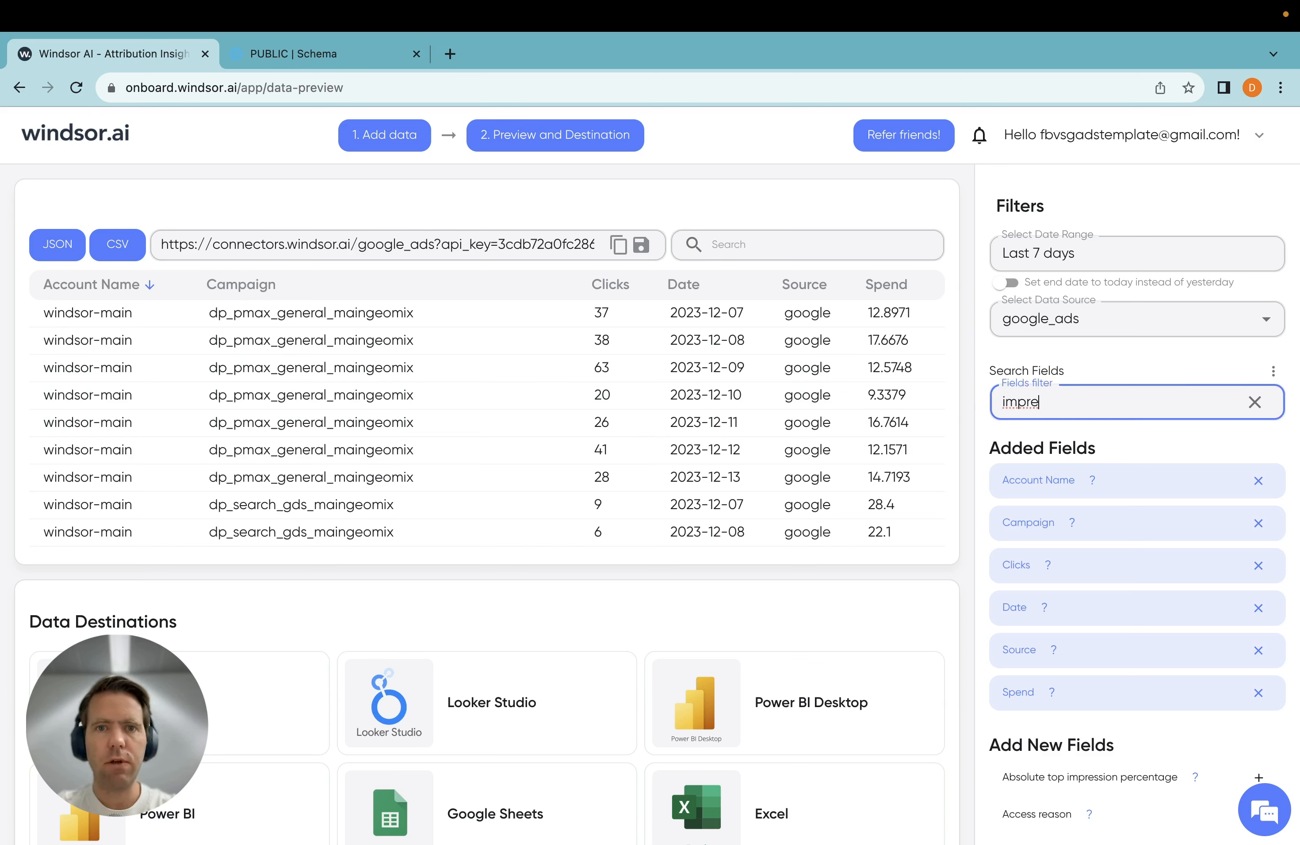
{"action": "left_click", "coordinate": [1106, 498]}
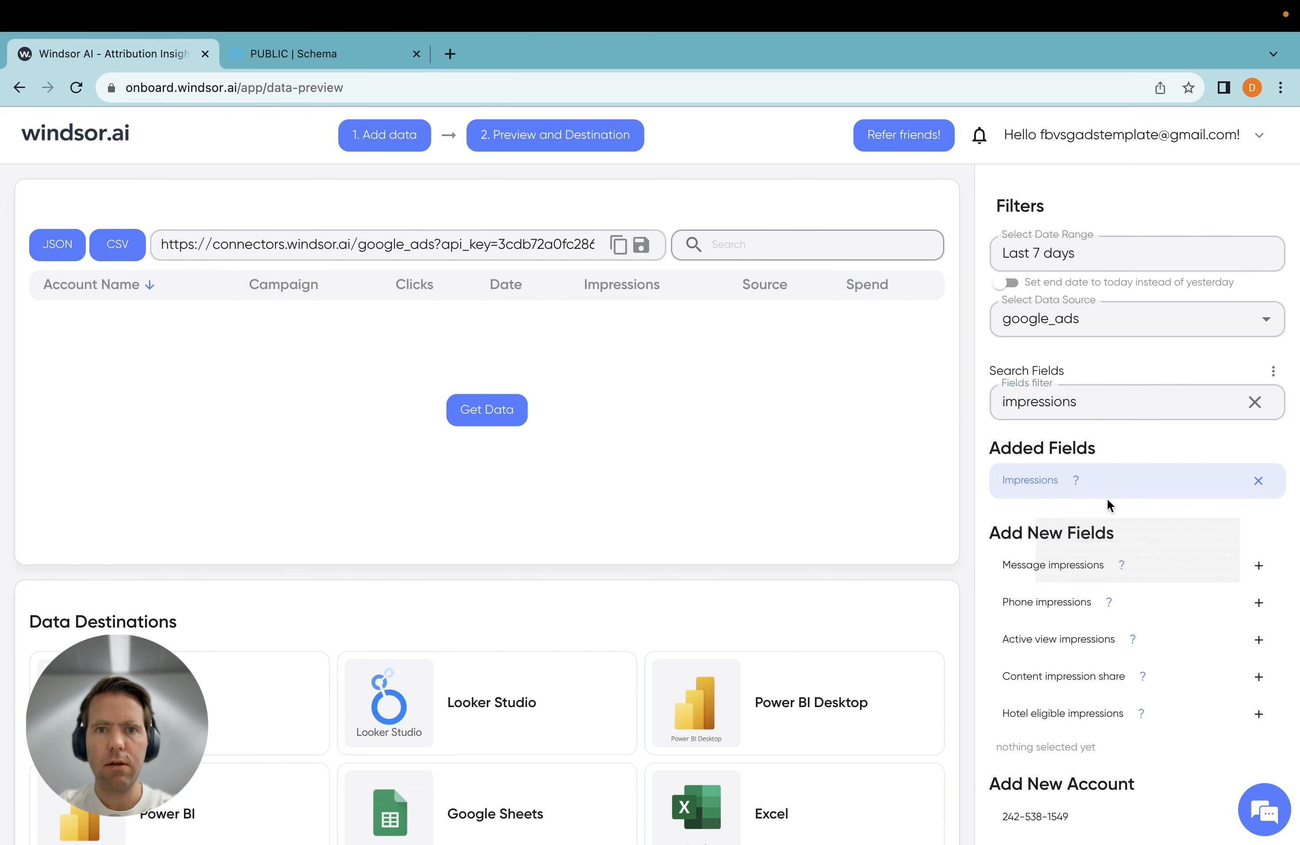
Filter the fields for "ad group", add Ad group name, and load the preview to check its columns
{"action": "double_click", "coordinate": [1143, 401]}
{"action": "type", "text": "ad group"}
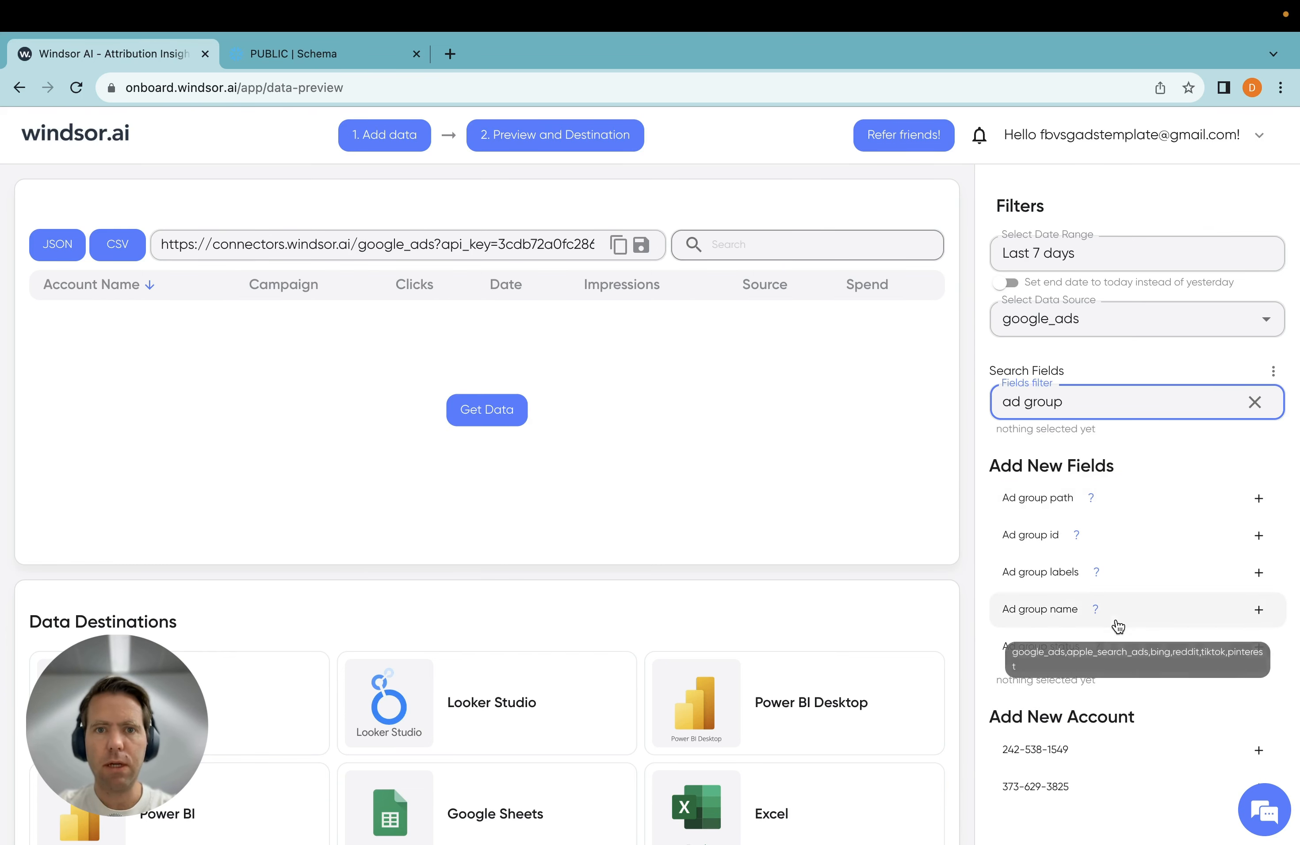
{"action": "left_click", "coordinate": [1123, 625]}
{"action": "left_click", "coordinate": [497, 416]}
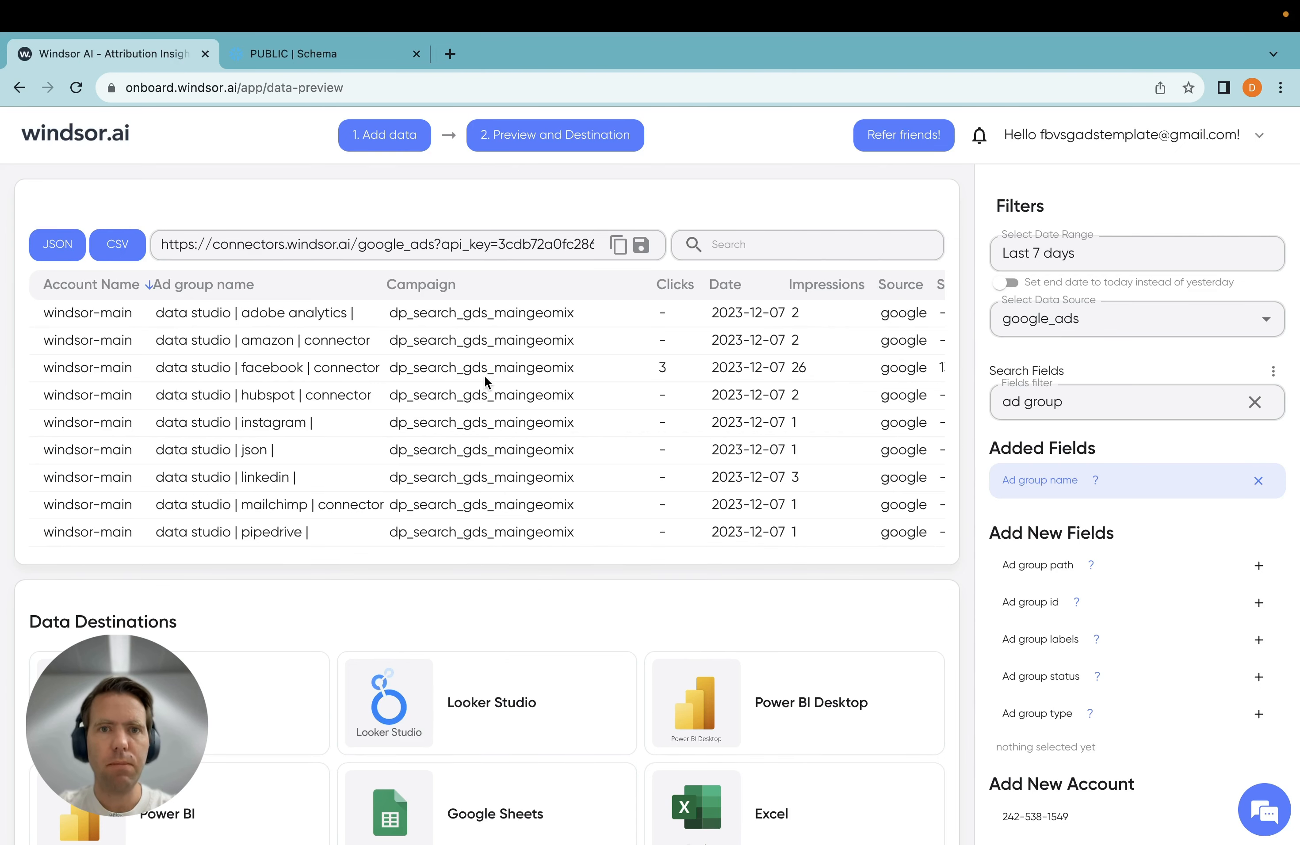
{"action": "scroll", "coordinate": [711, 362], "scroll_direction": "right", "scroll_amount": 2}
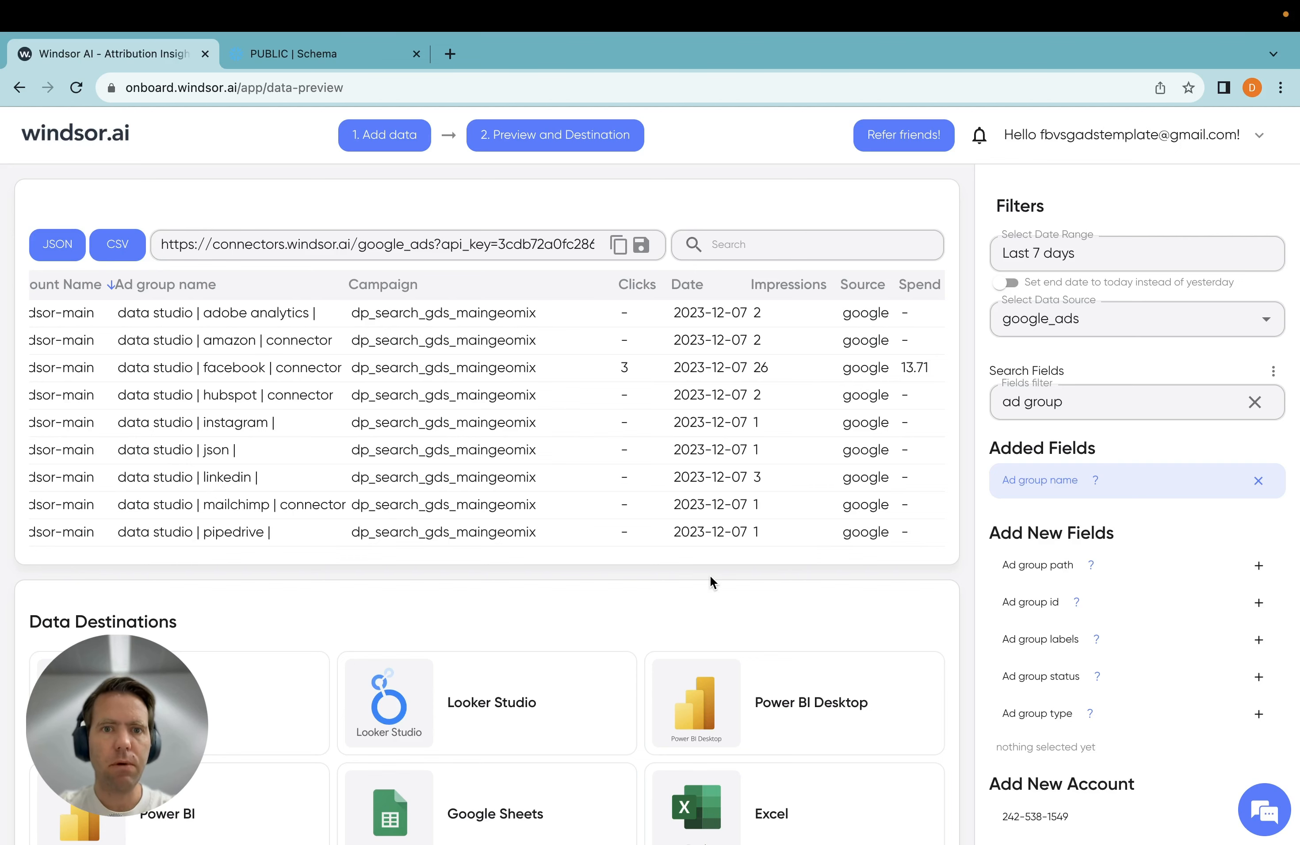
Choose Snowflake as the data destination and start a new destination task
{"action": "scroll", "coordinate": [712, 581], "scroll_direction": "down", "scroll_amount": 3}
{"action": "scroll", "coordinate": [710, 582], "scroll_direction": "down", "scroll_amount": 10}
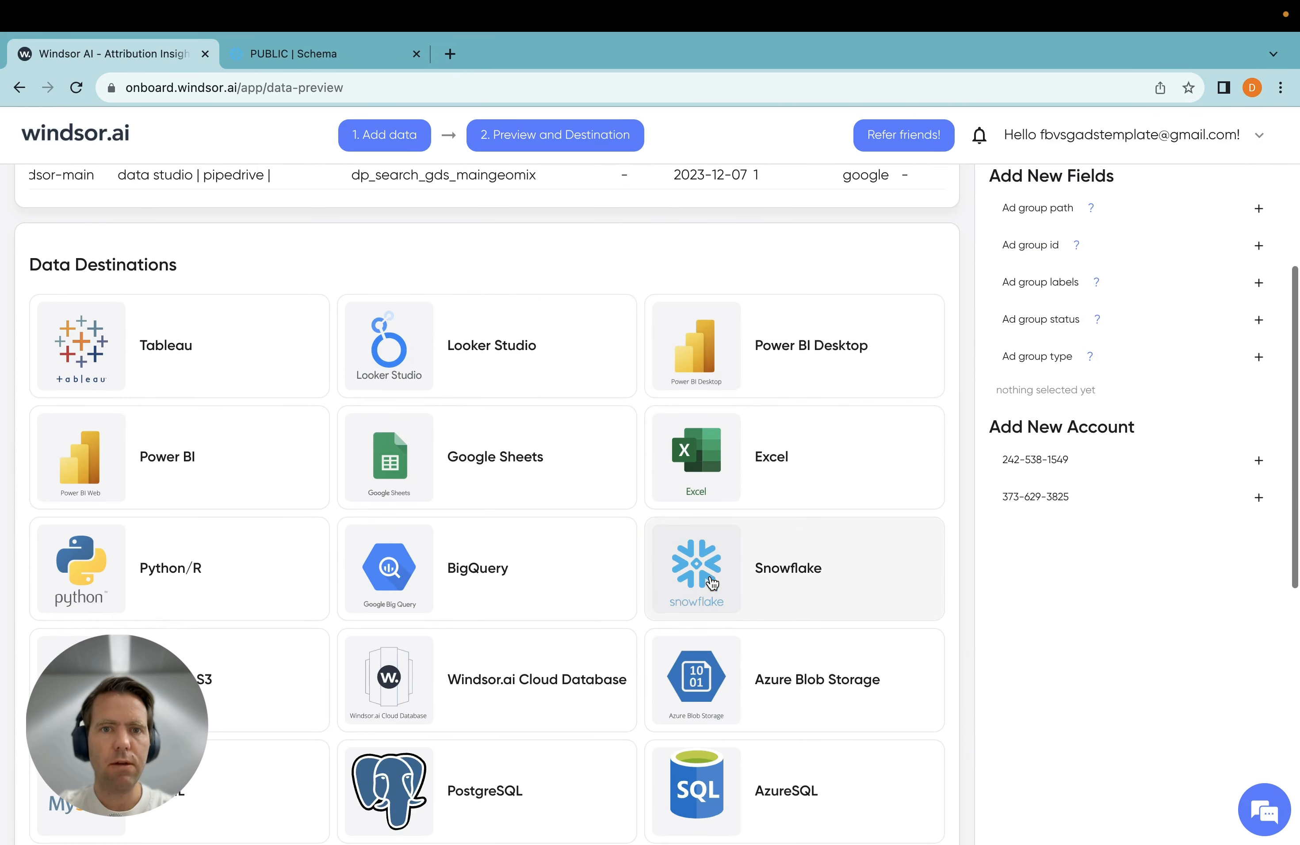
{"action": "left_click", "coordinate": [813, 556]}
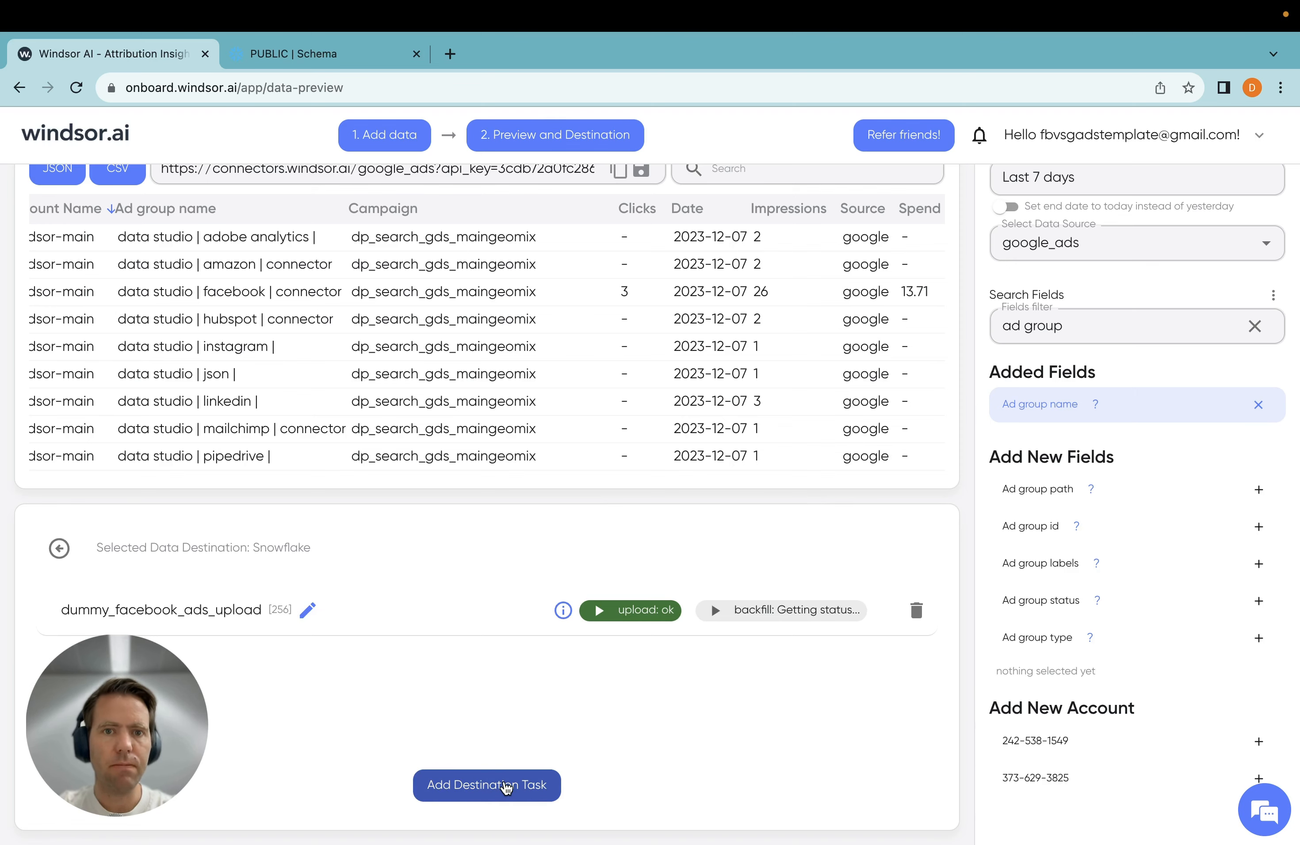
{"action": "left_click", "coordinate": [507, 789]}
Name the task dummy_google_ads_upload and fill in the username dummy_user and the Snowflake account identifier
{"action": "left_click", "coordinate": [459, 343]}
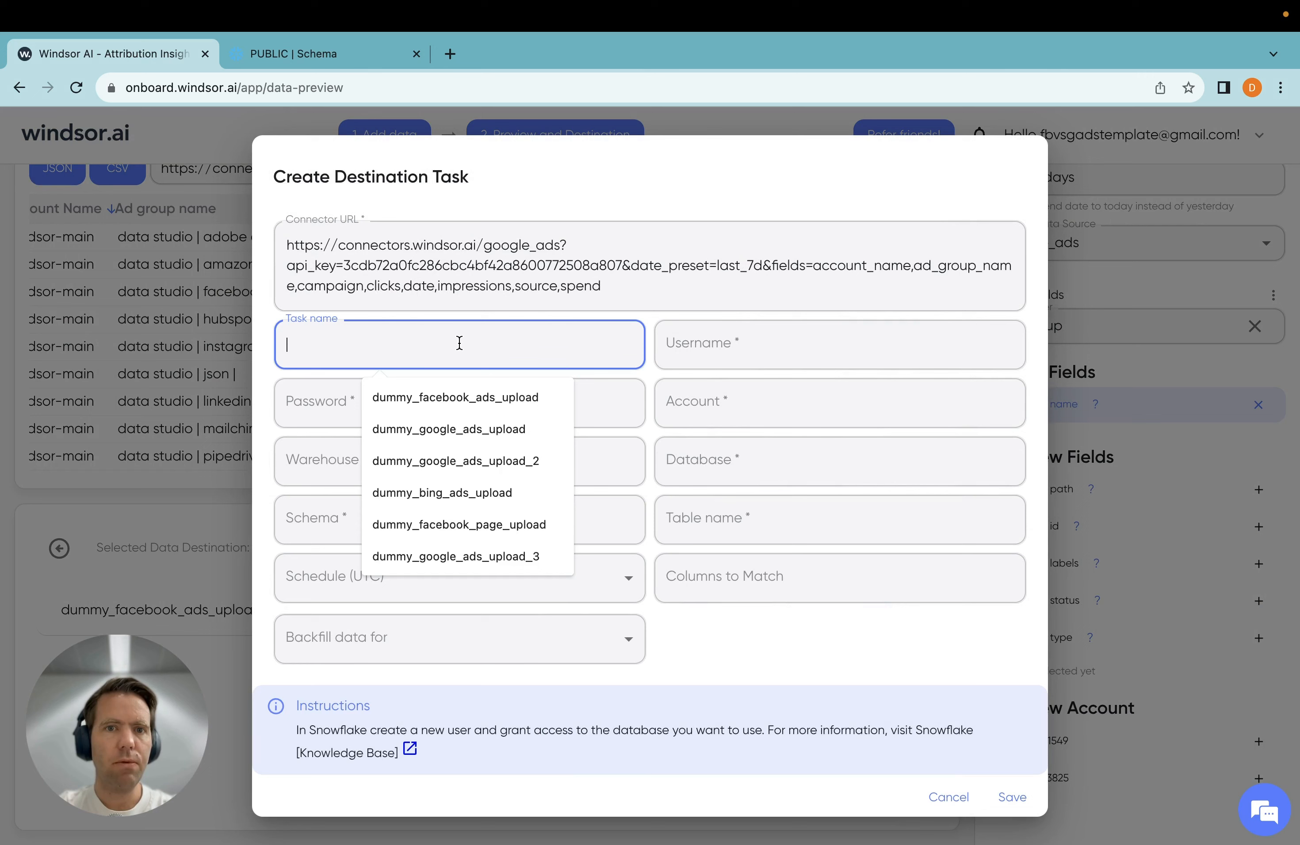
{"action": "left_click", "coordinate": [463, 427]}
{"action": "left_click", "coordinate": [798, 332]}
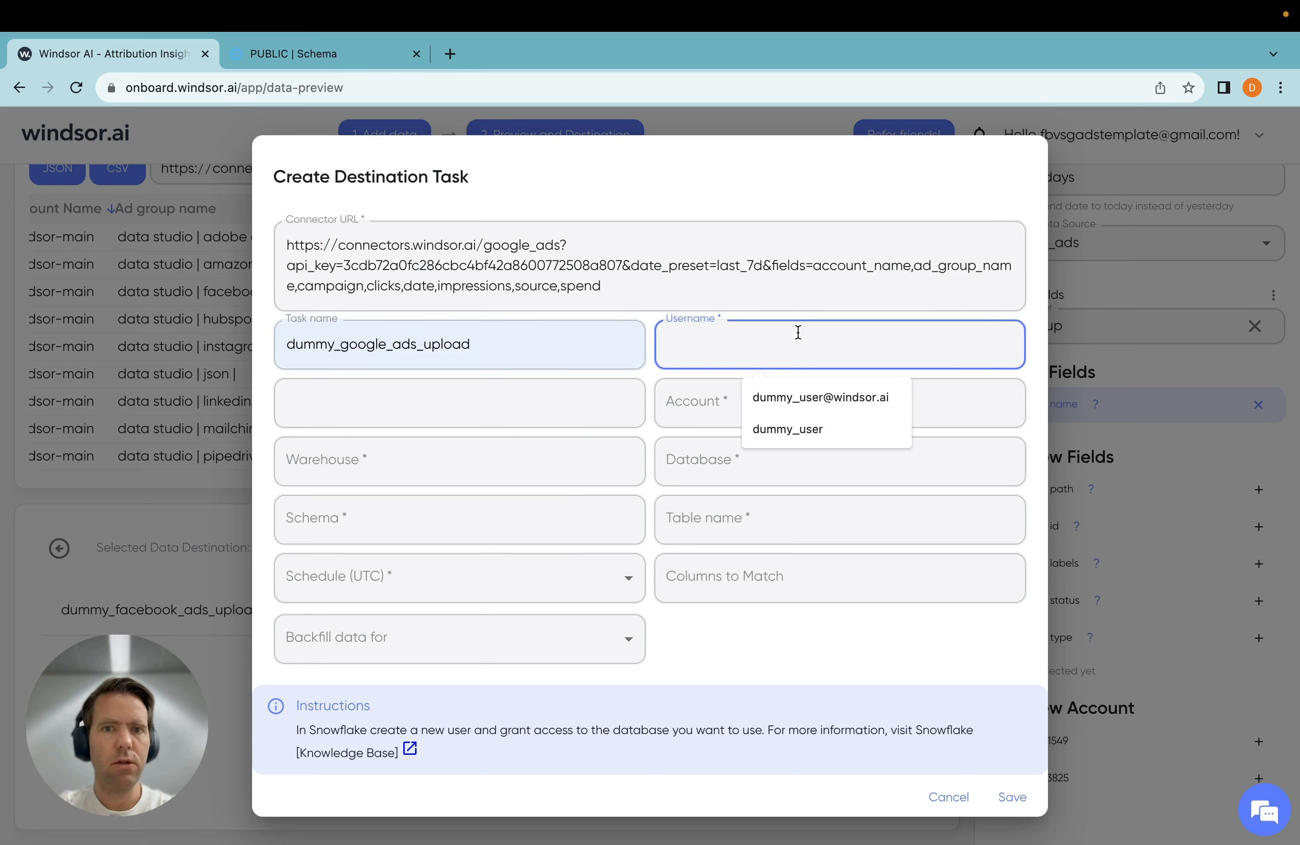
{"action": "left_click", "coordinate": [787, 429]}
{"action": "left_click", "coordinate": [775, 413]}
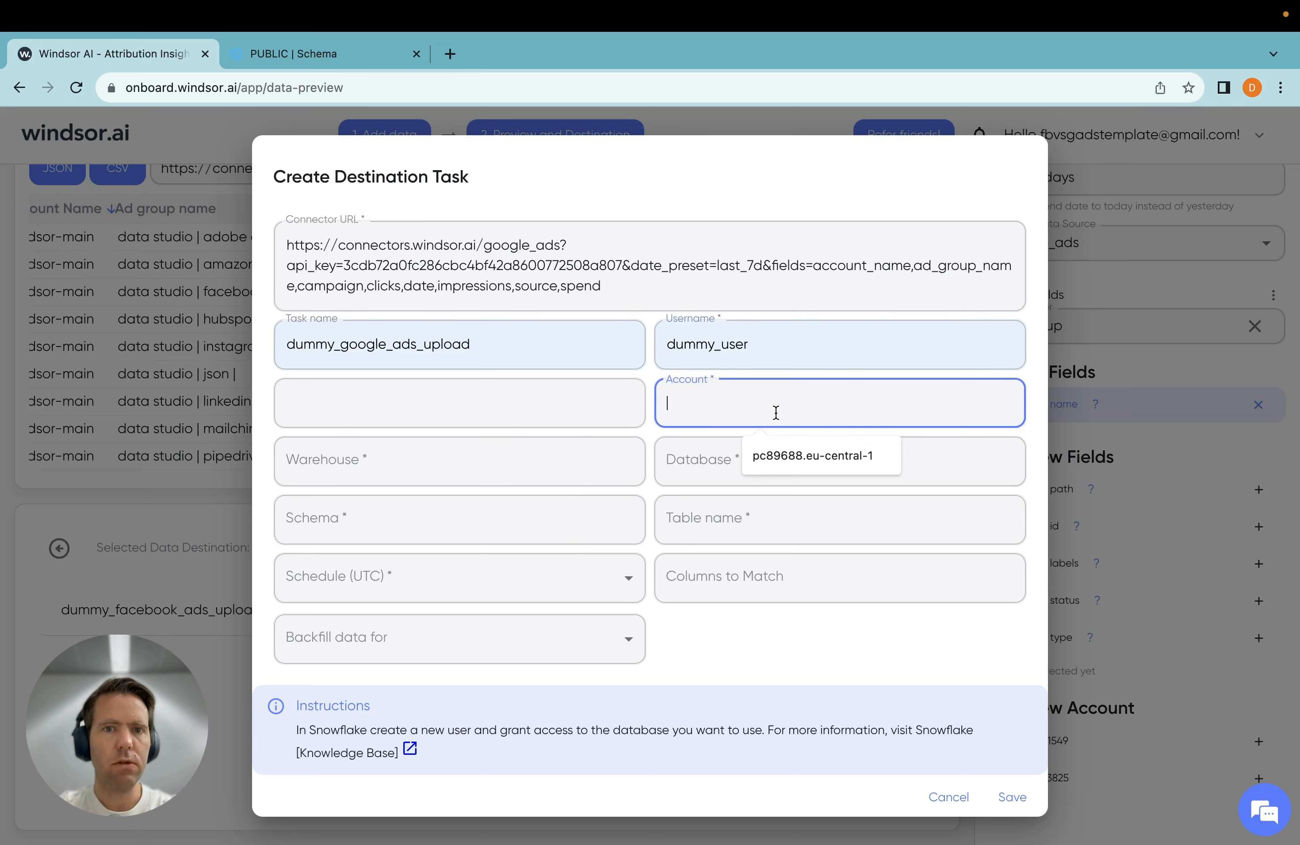
{"action": "left_click", "coordinate": [780, 455]}
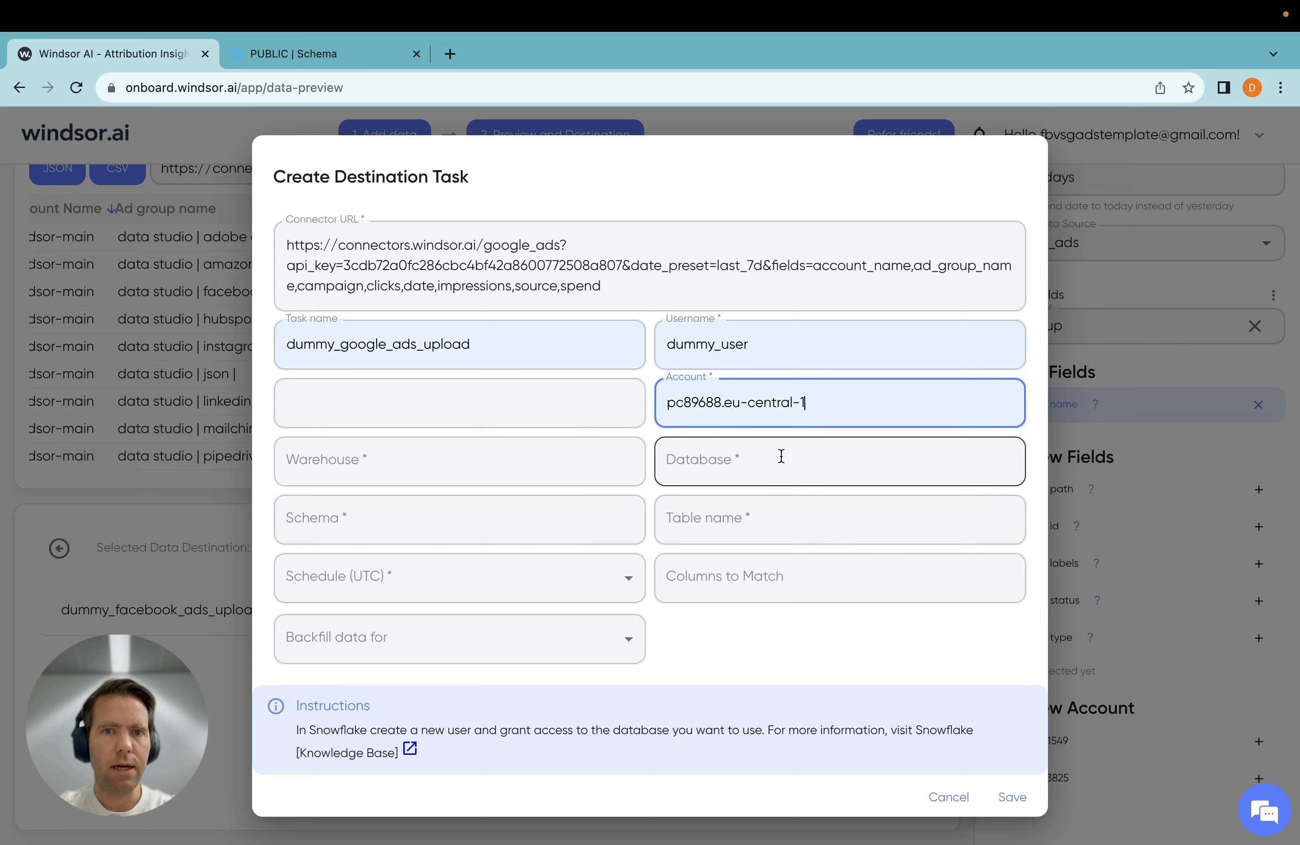
Set the database to WINDSORAI_DATA and reuse the task name dummy_google_ads_upload as the table name
{"action": "left_click", "coordinate": [773, 470]}
{"action": "left_click", "coordinate": [786, 512]}
{"action": "left_click", "coordinate": [786, 520]}
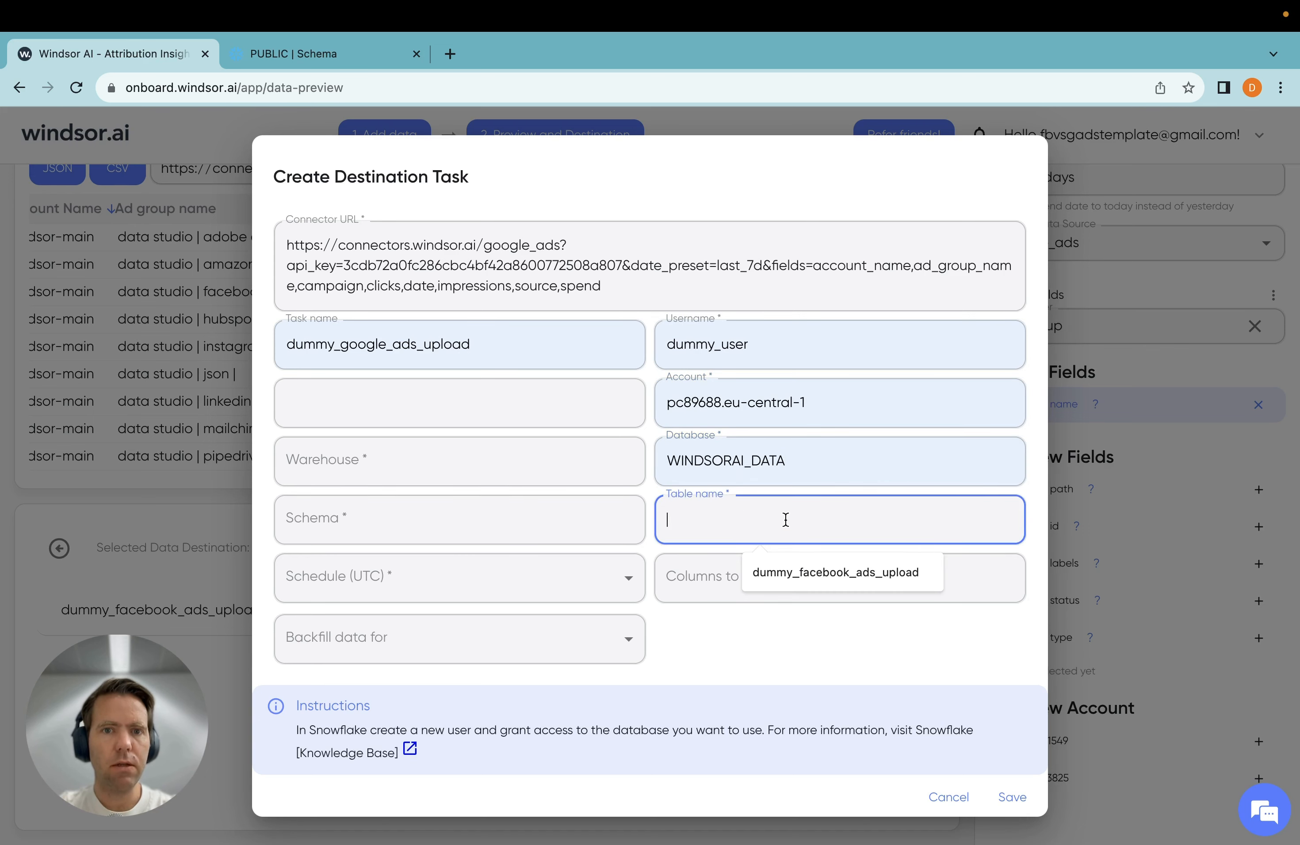
{"action": "double_click", "coordinate": [465, 344]}
{"action": "key", "text": "ctrl+c"}
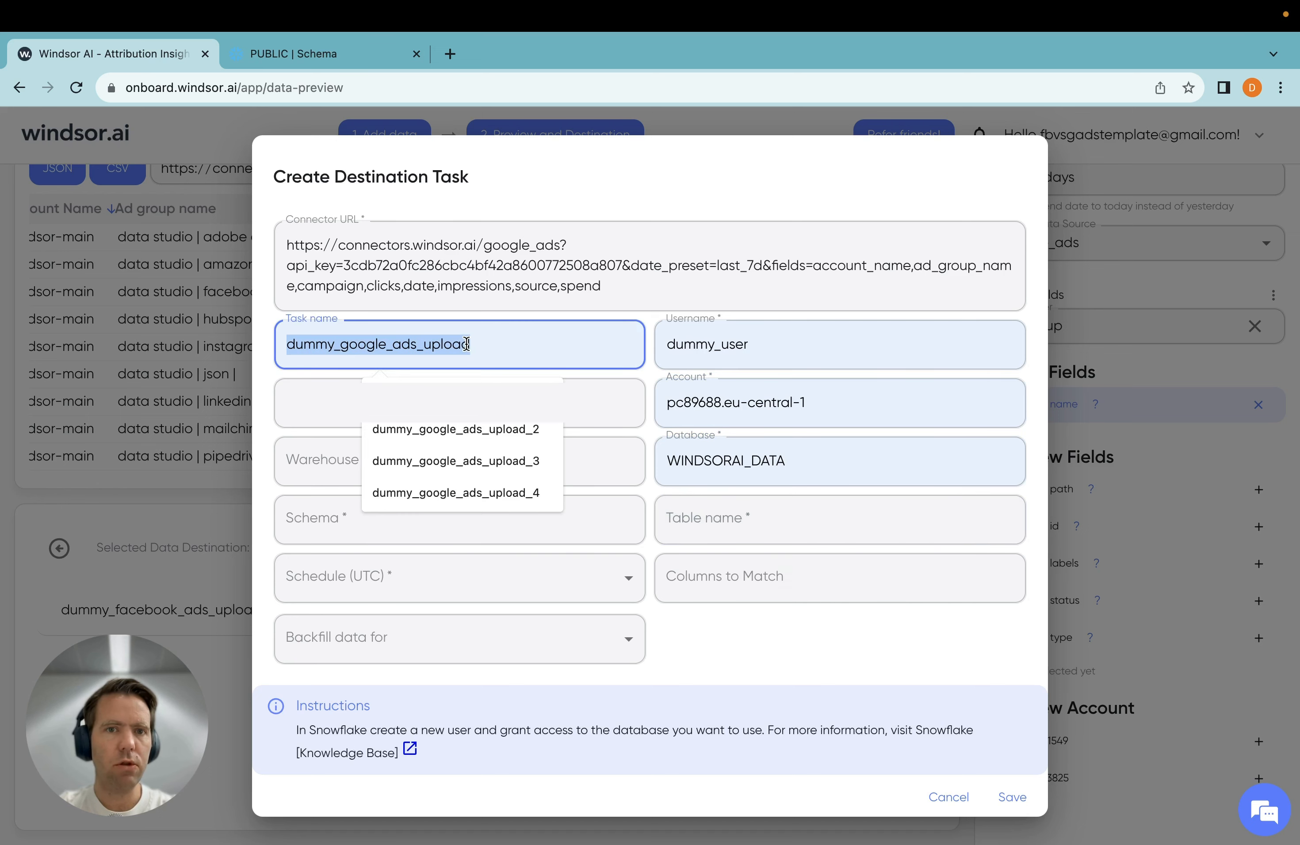
{"action": "left_click", "coordinate": [786, 523]}
{"action": "key", "text": "ctrl+v"}
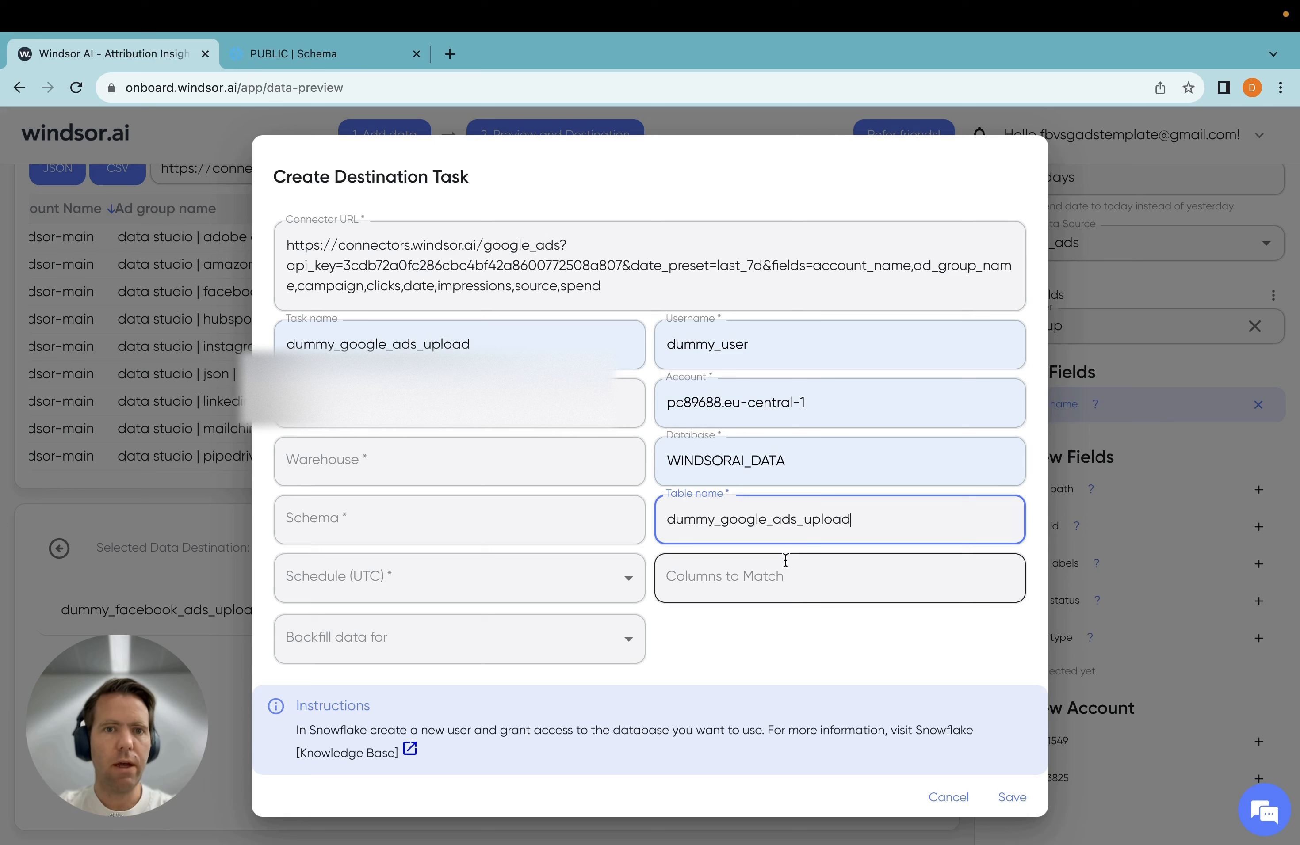
Fill in the Snowflake password, the warehouse COMPUTE_WH and the schema PUBLIC
{"action": "left_click", "coordinate": [450, 404]}
{"action": "left_click", "coordinate": [475, 456]}
{"action": "left_click", "coordinate": [458, 473]}
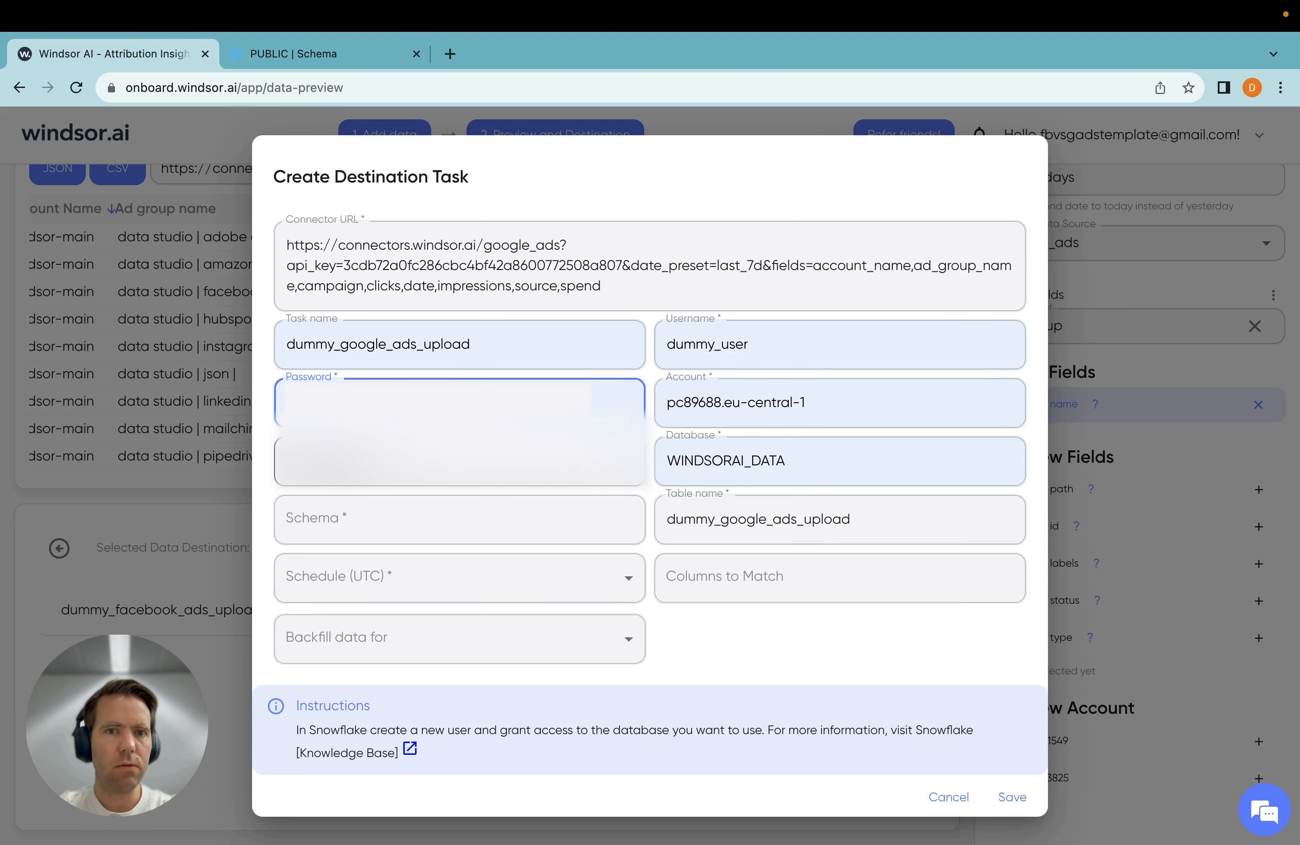
{"action": "left_click", "coordinate": [453, 511]}
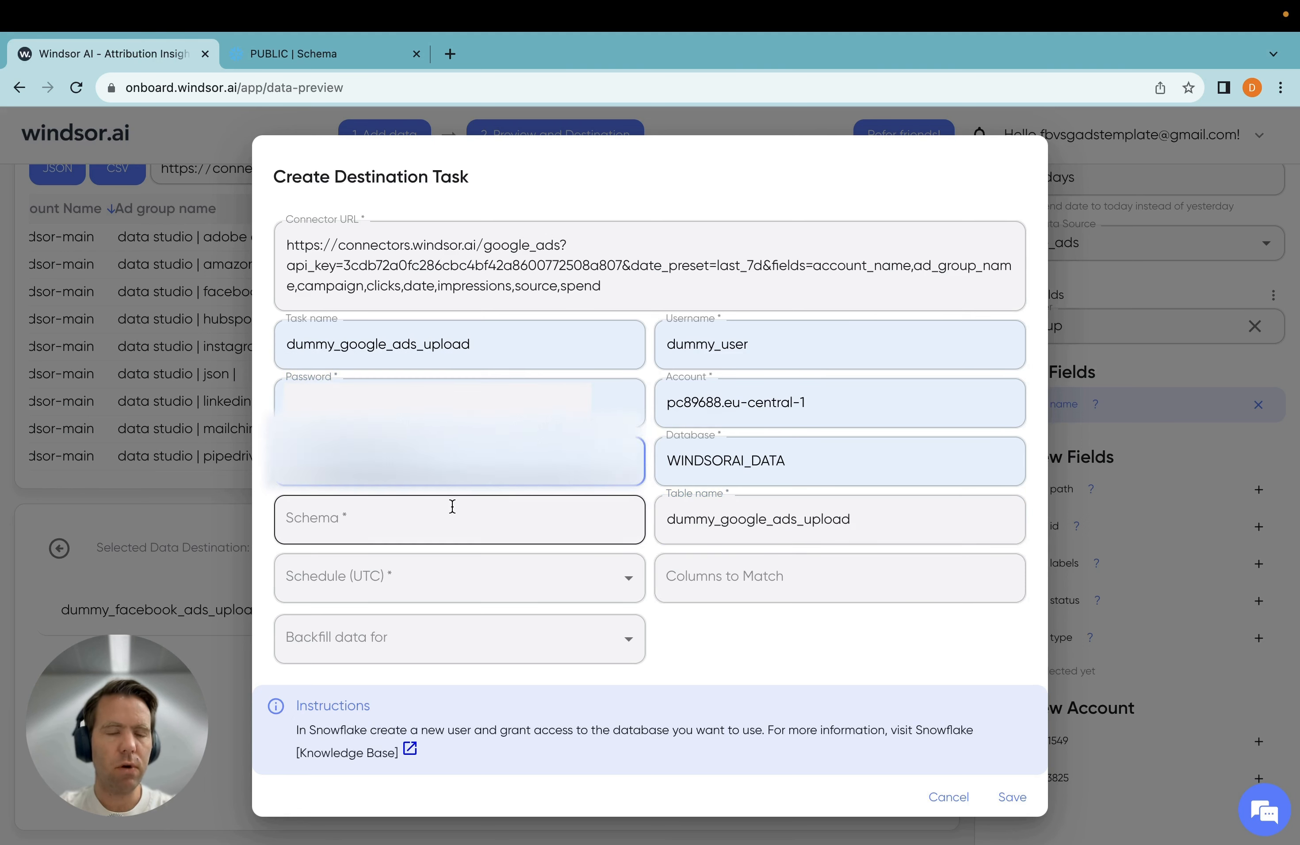
{"action": "left_click", "coordinate": [452, 513]}
{"action": "left_click", "coordinate": [442, 572]}
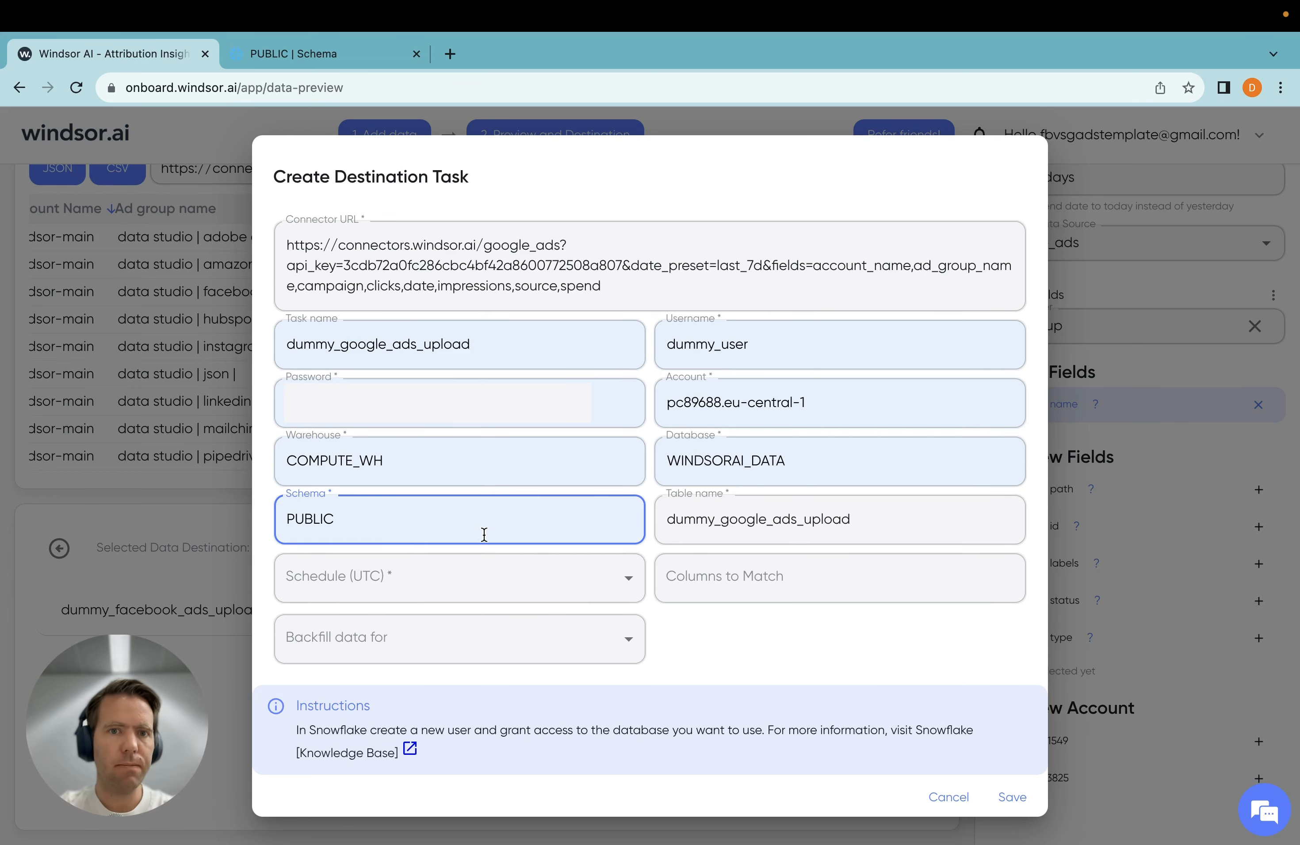
Schedule the upload for 01:00 UTC and save the destination task
{"action": "left_click", "coordinate": [503, 575]}
{"action": "left_click", "coordinate": [697, 627]}
{"action": "left_click", "coordinate": [462, 573]}
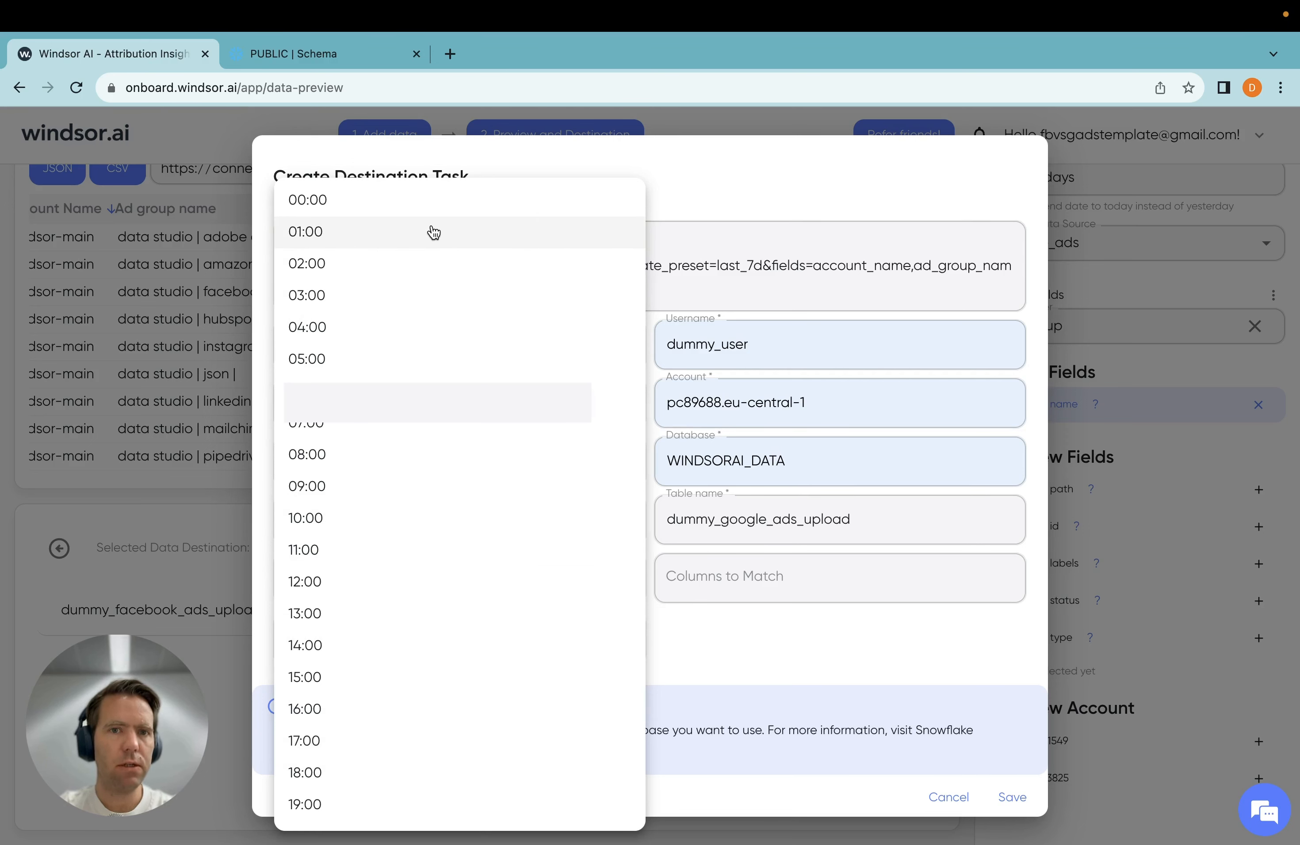
{"action": "left_click", "coordinate": [433, 231]}
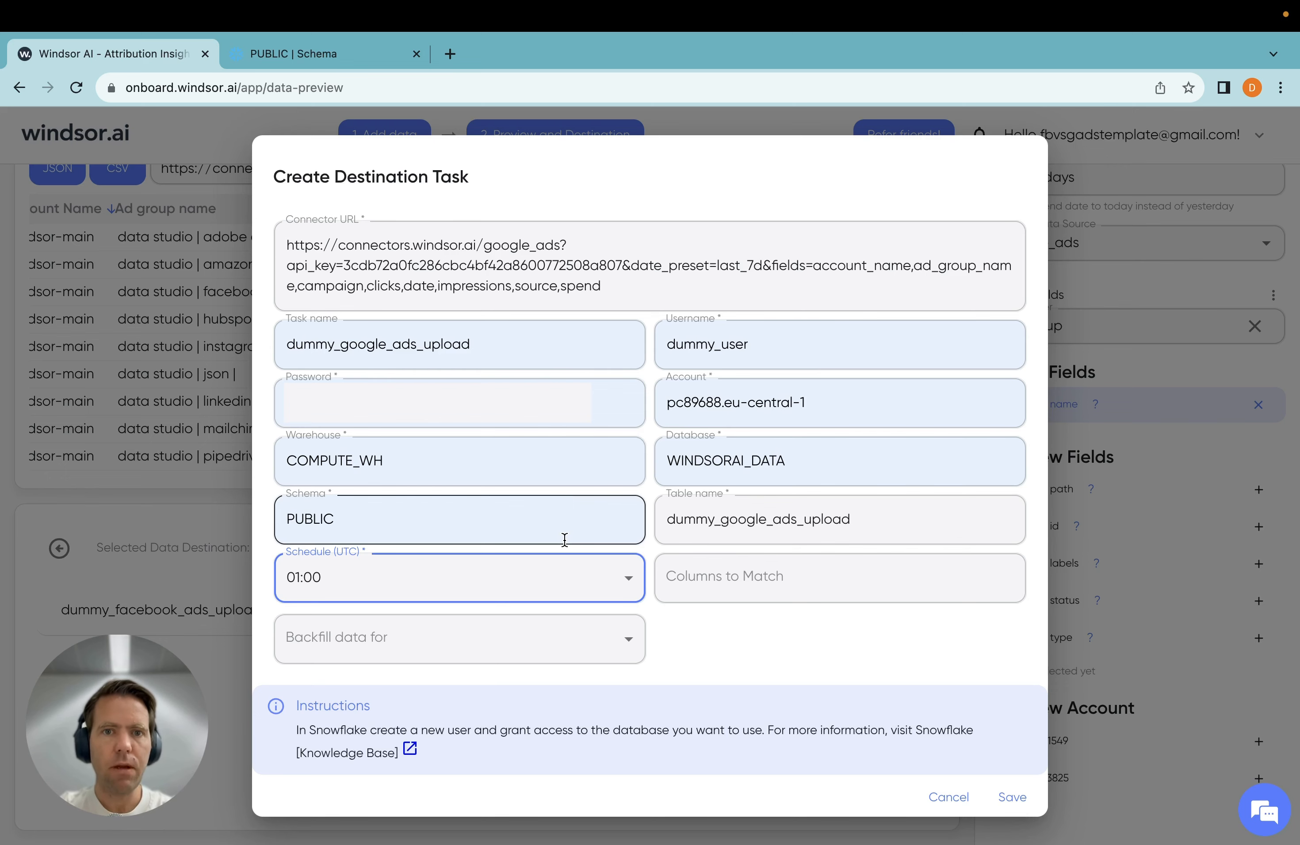
{"action": "left_click", "coordinate": [1013, 801]}
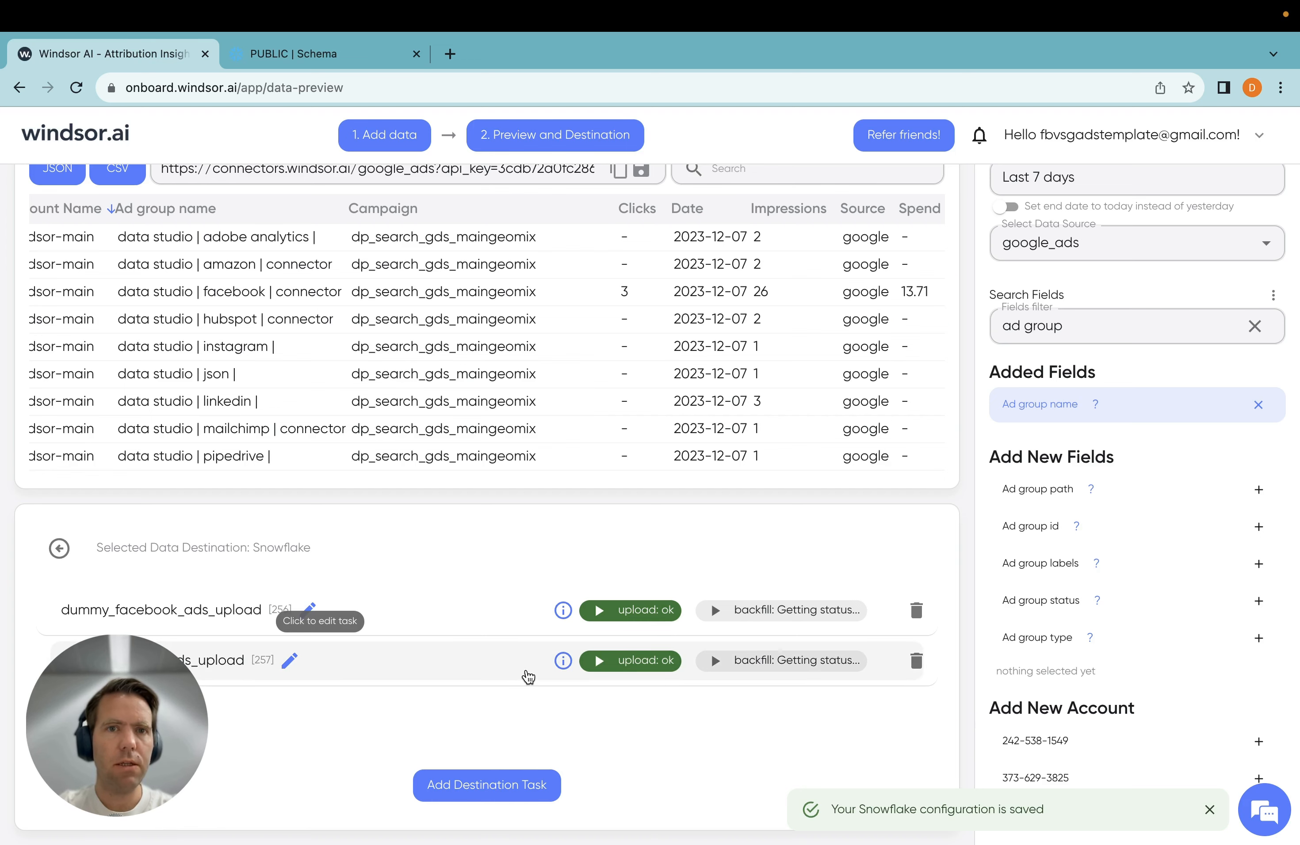
Switch to Snowflake, refresh the tables of the WINDSORAI_DATA PUBLIC schema and open DUMMY_GOOGLE_ADS_UPLOAD
{"action": "left_click", "coordinate": [334, 56]}
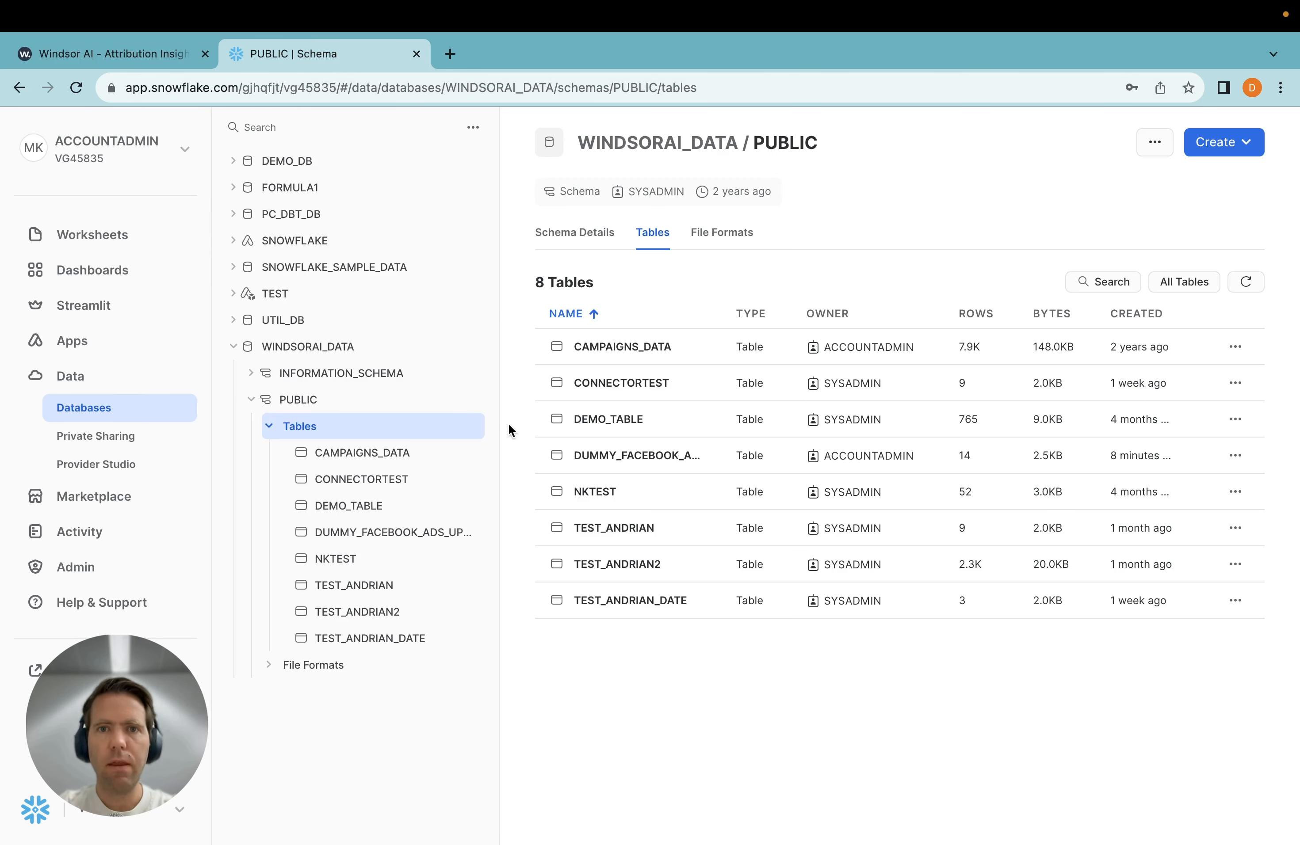
{"action": "left_click", "coordinate": [1243, 282]}
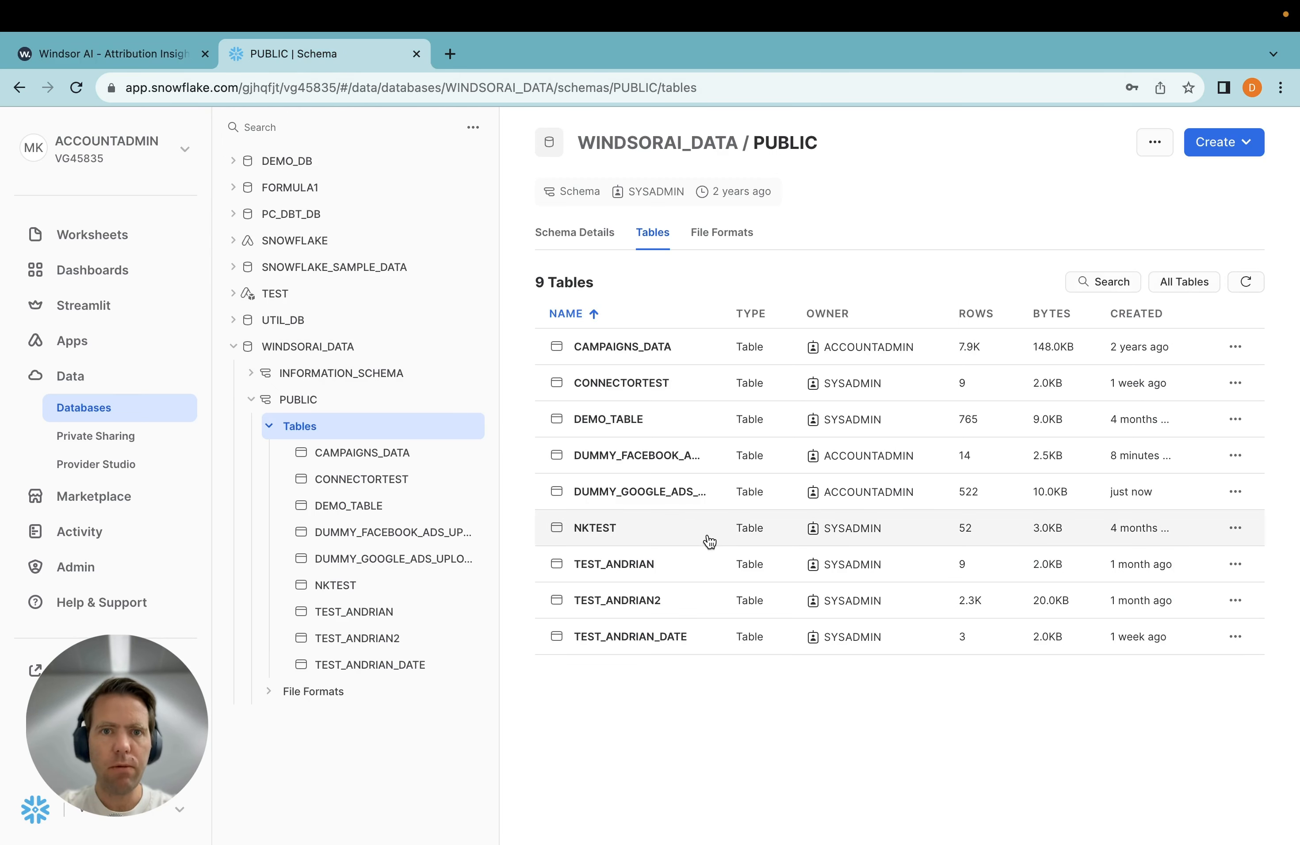
{"action": "left_click", "coordinate": [648, 491]}
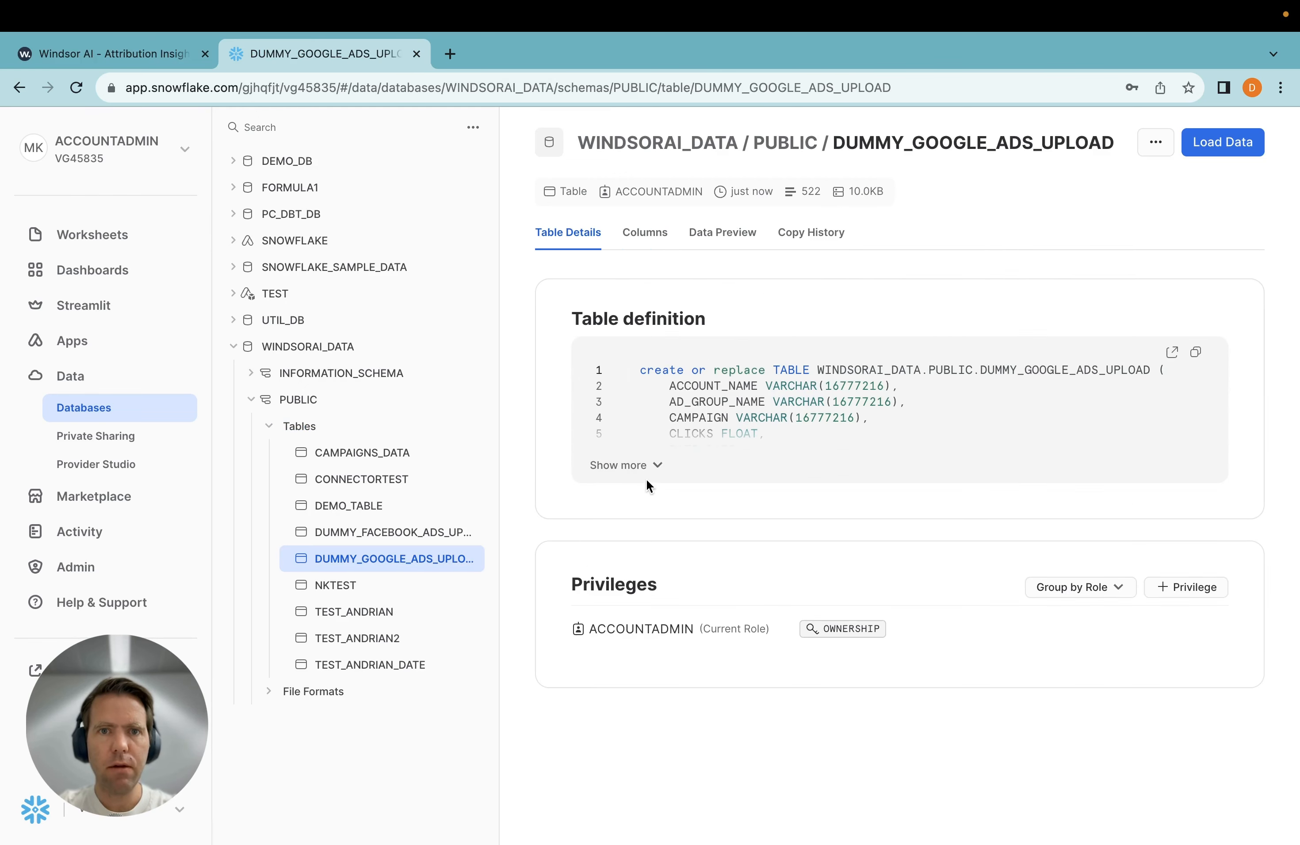
Preview the rows and columns of the DUMMY_GOOGLE_ADS_UPLOAD table, and return to Windsor.ai
{"action": "left_click", "coordinate": [722, 232]}
{"action": "scroll", "coordinate": [798, 566], "scroll_direction": "right", "scroll_amount": 10}
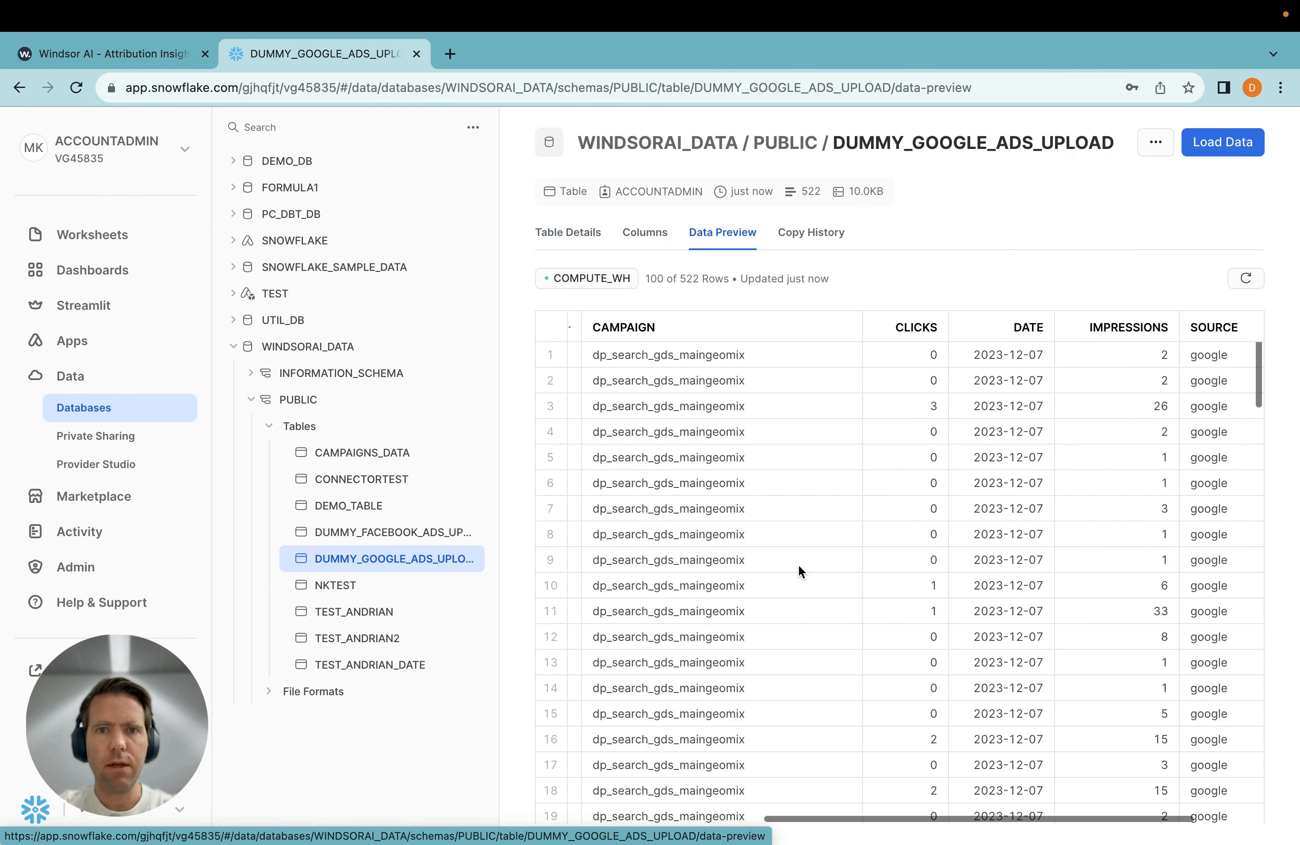
{"action": "scroll", "coordinate": [798, 565], "scroll_direction": "left", "scroll_amount": 10}
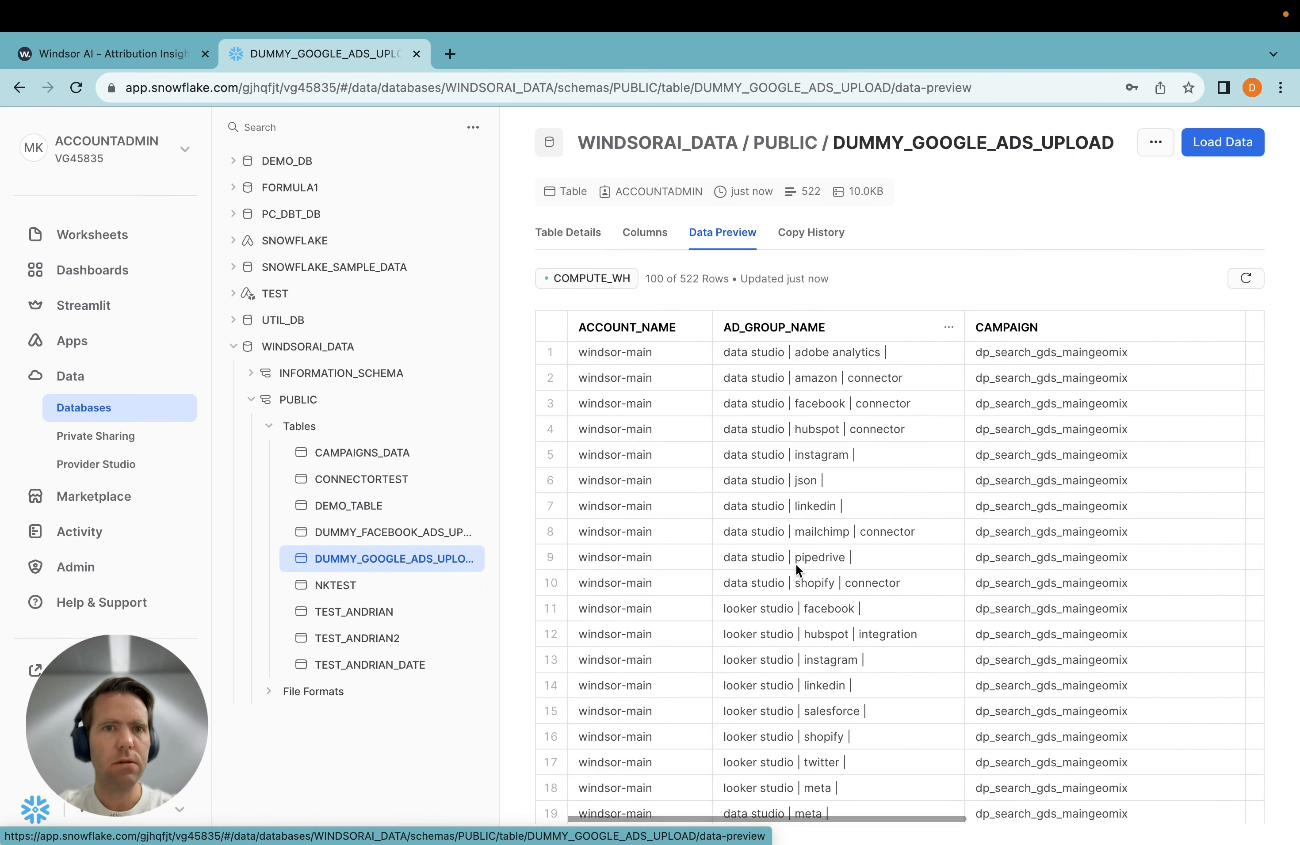
{"action": "left_click", "coordinate": [108, 55]}
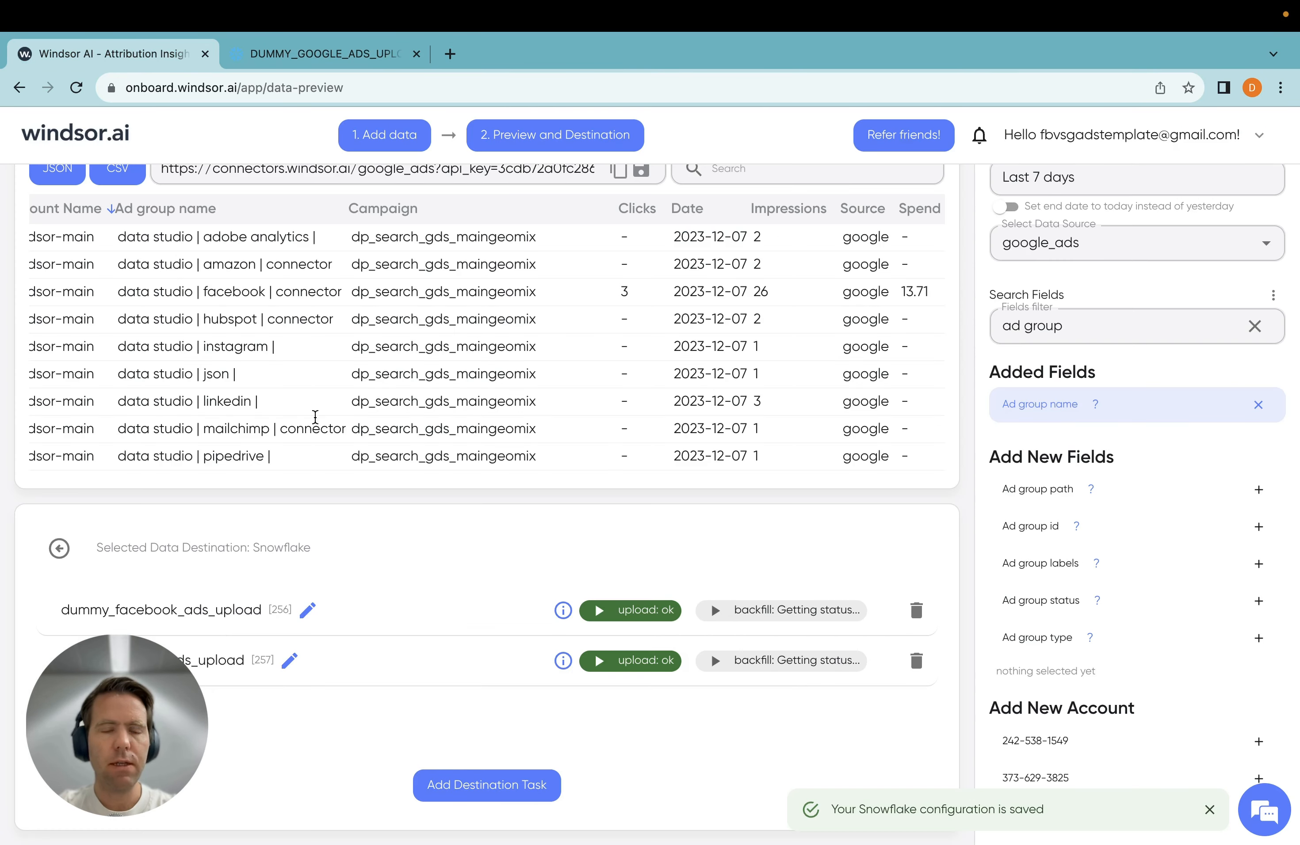